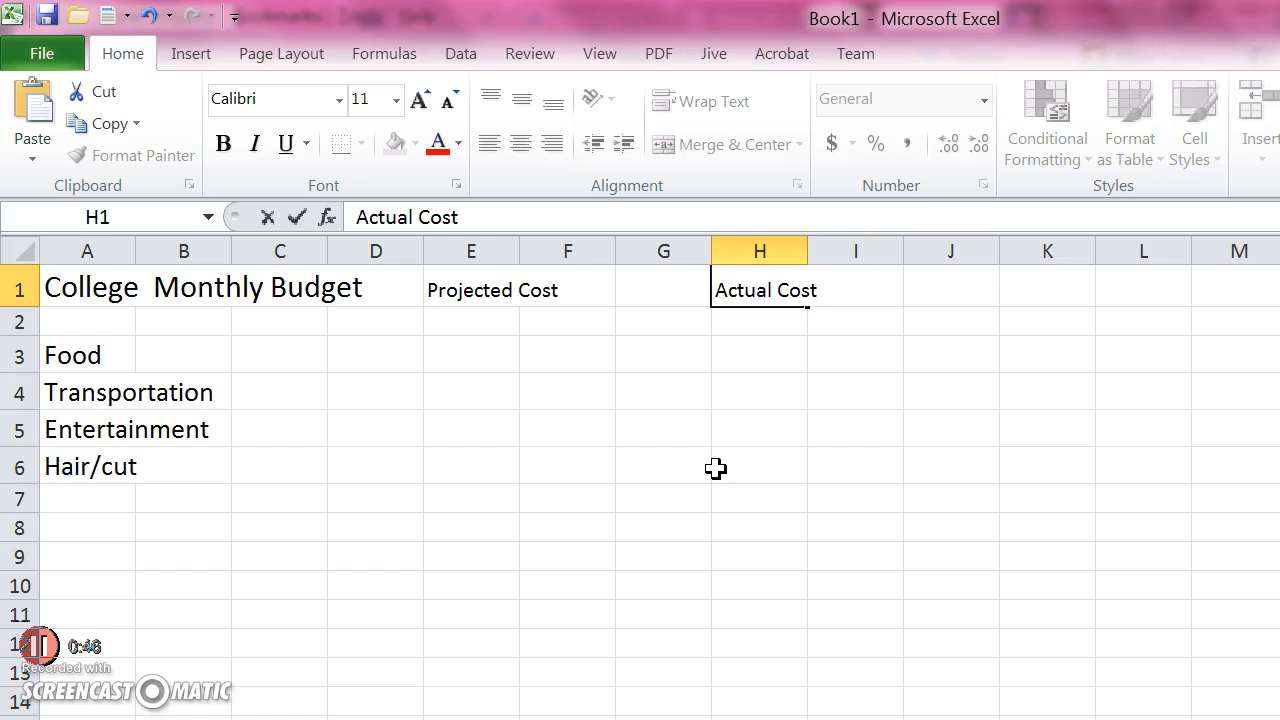
Enter projected costs of 300 for Food, 50 for Transportation, 200 for Entertainment and 100 for Hair/cut in column E
left_click(726, 477)
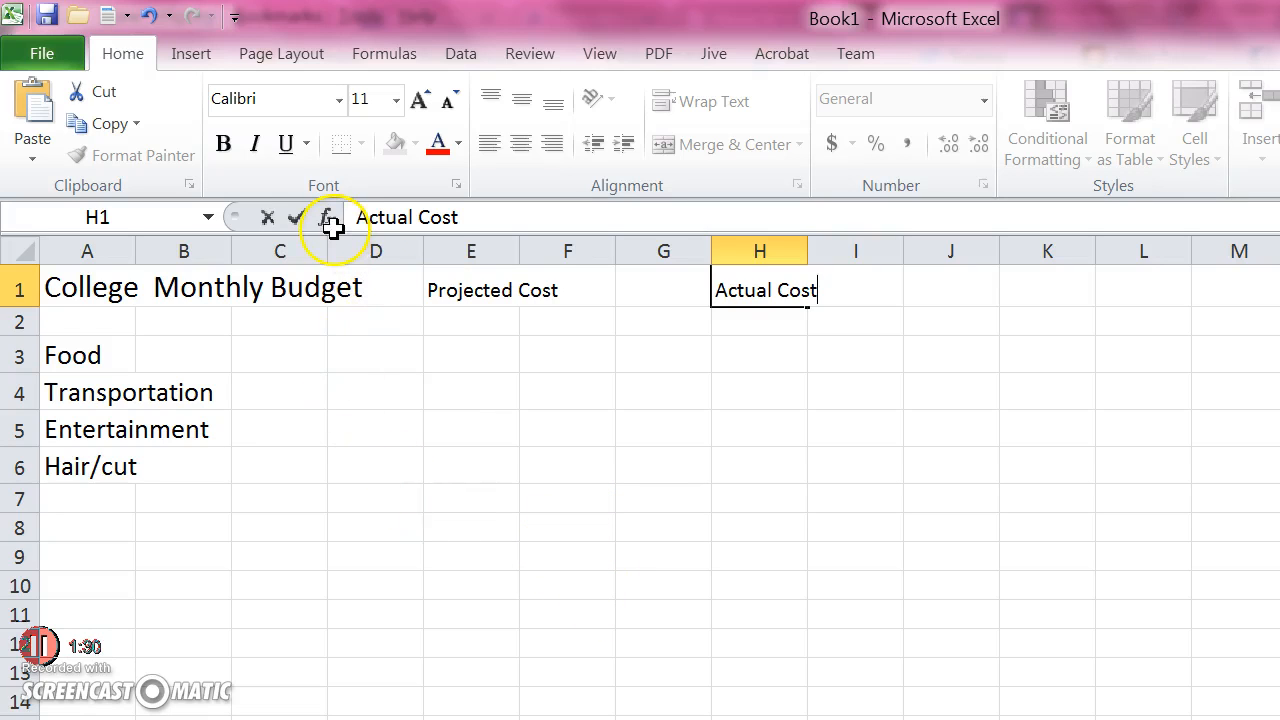
left_click(470, 350)
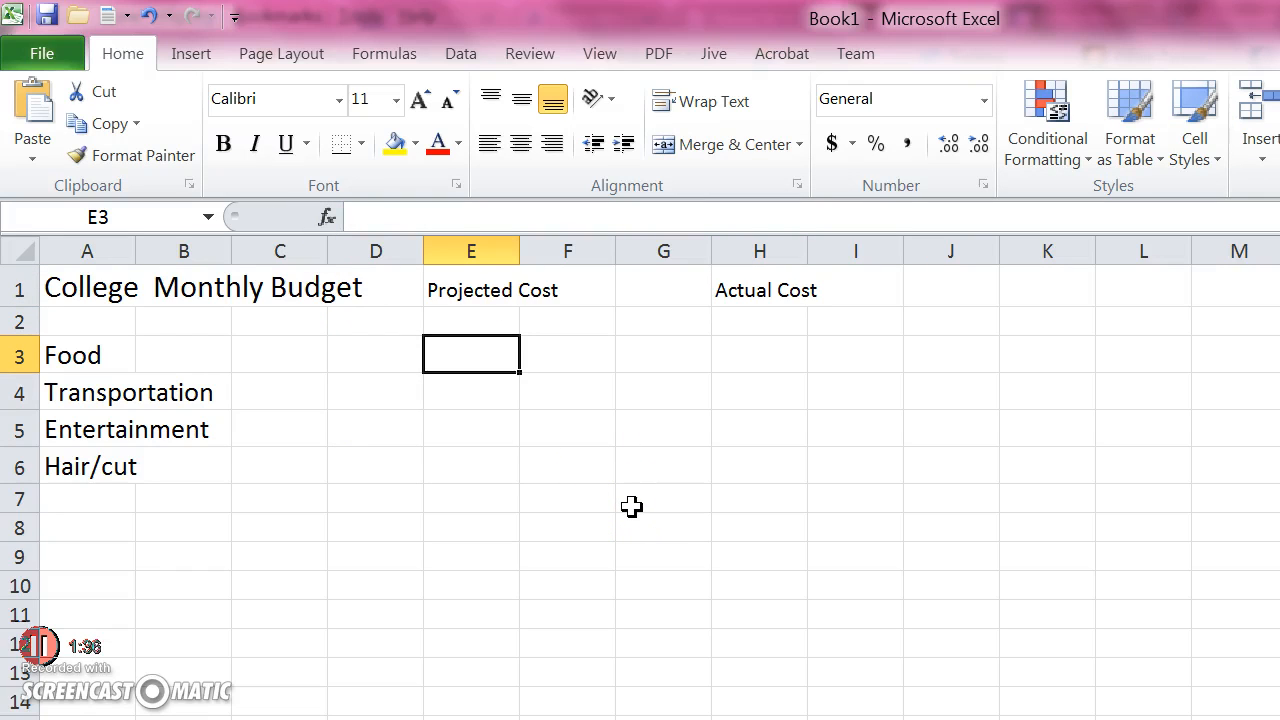
type("300")
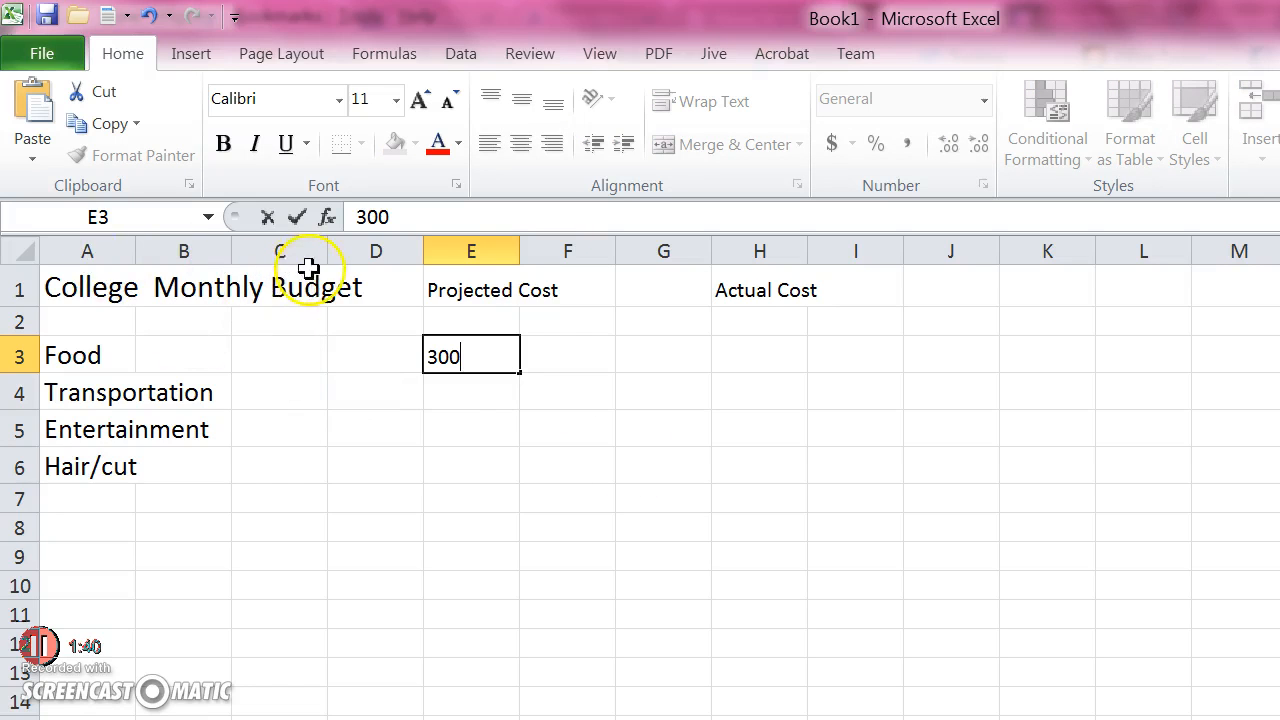
key("Return")
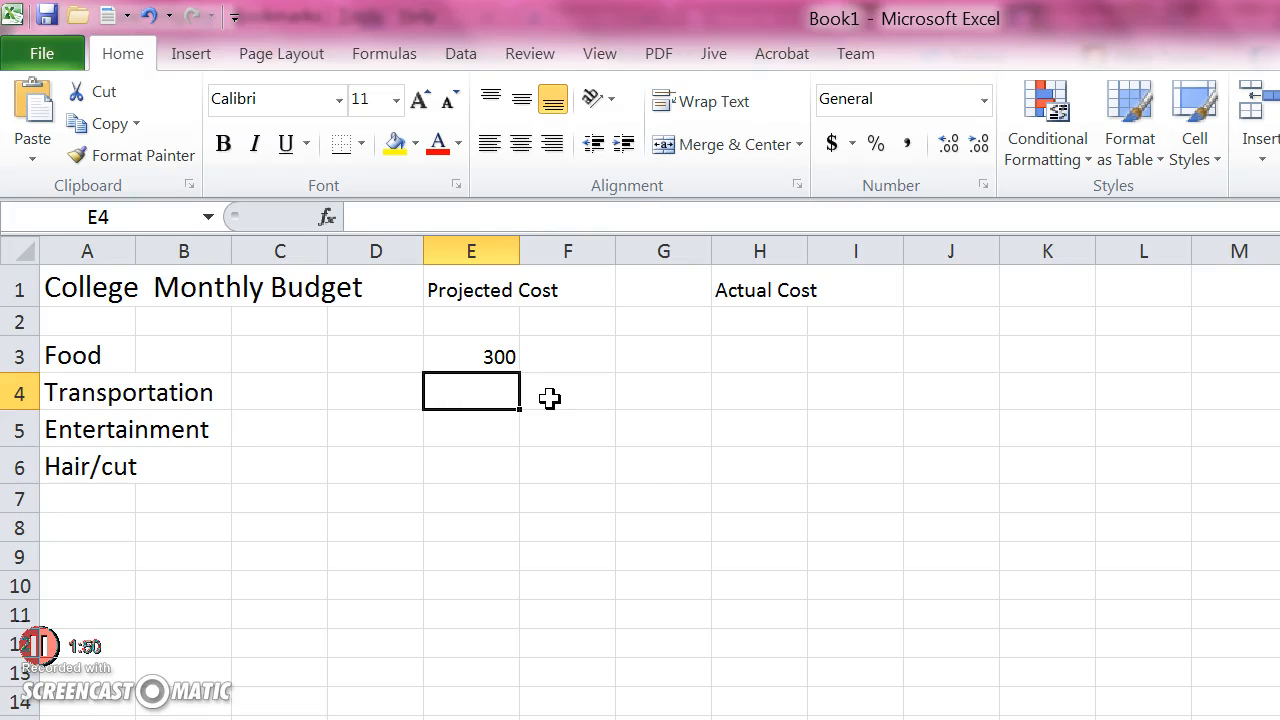
type("50")
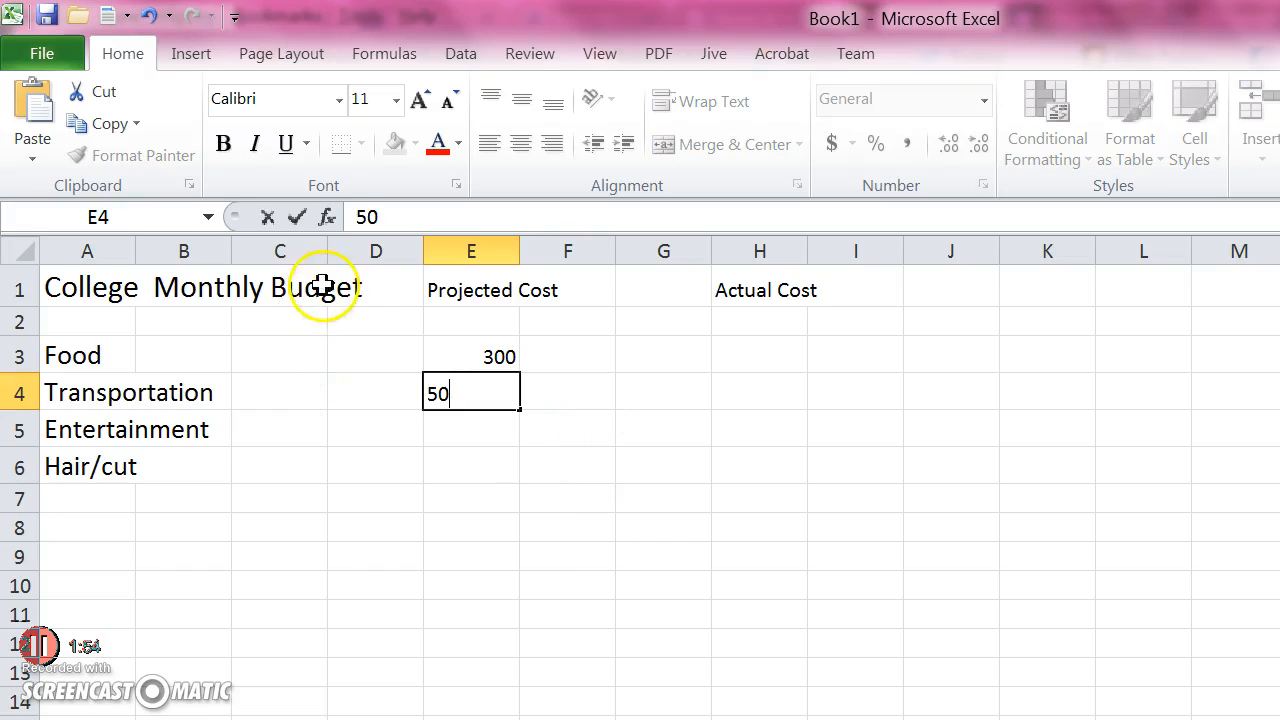
key("Return")
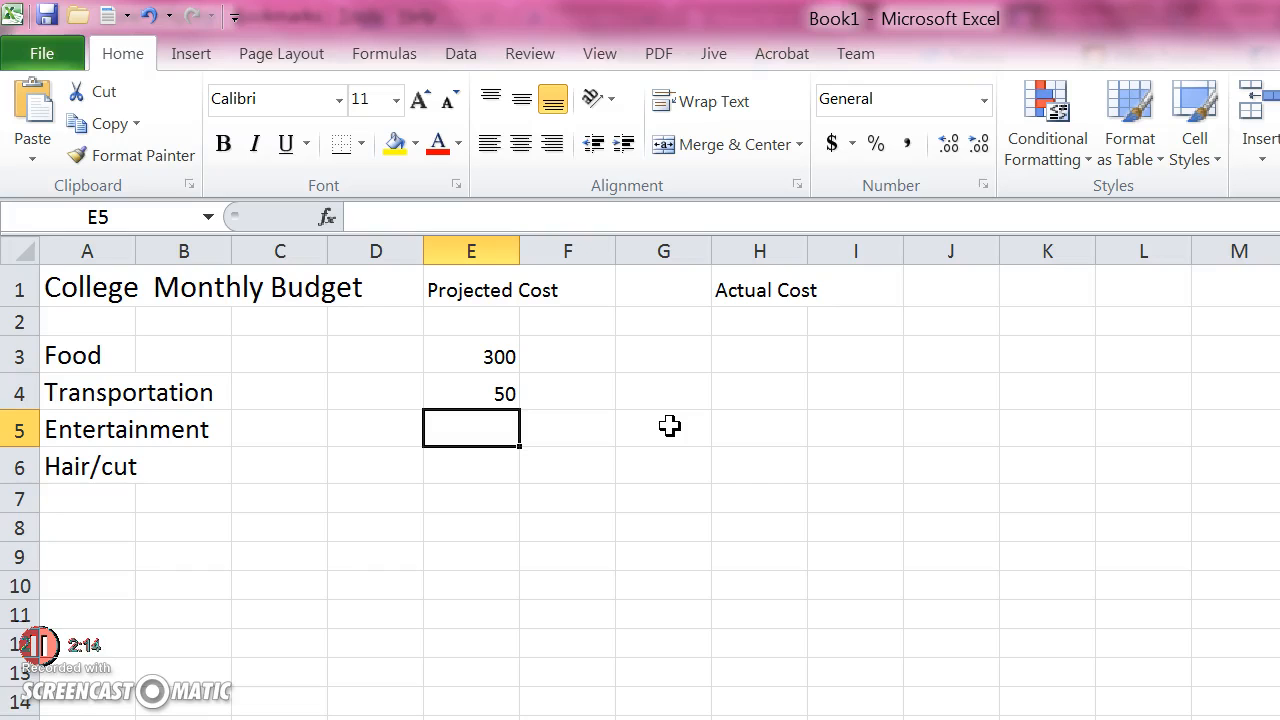
type("200")
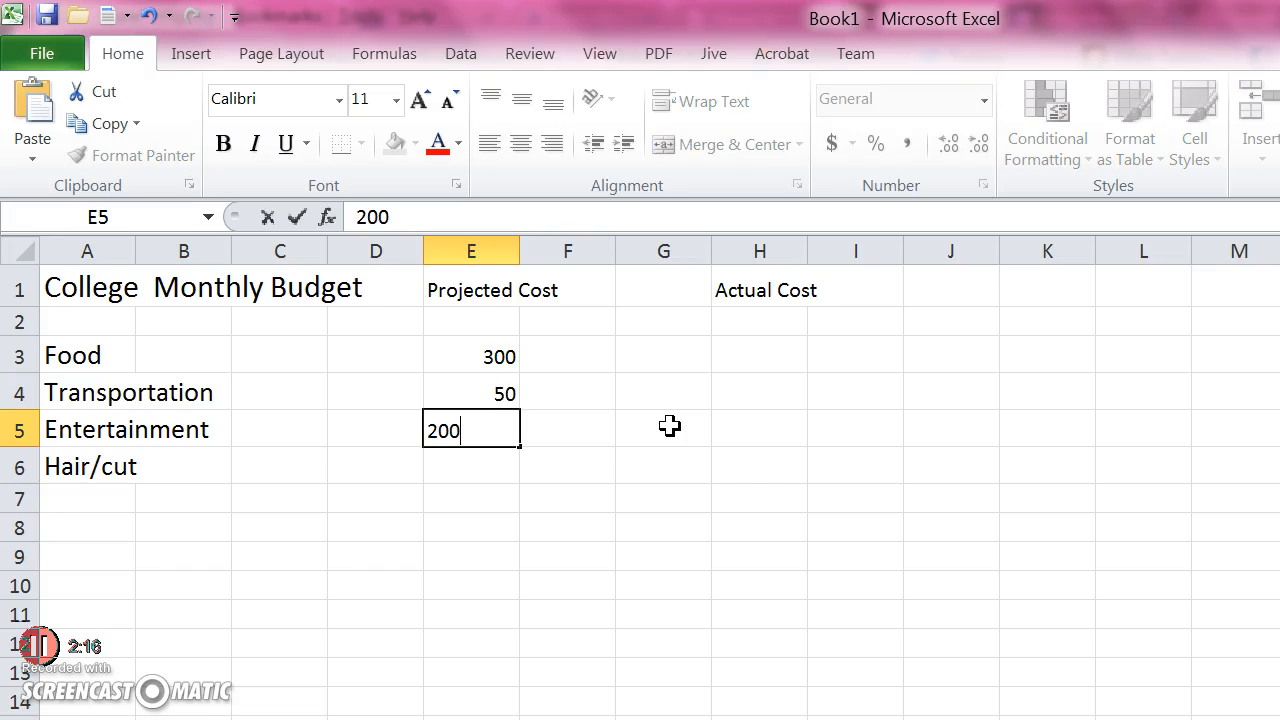
key("Return")
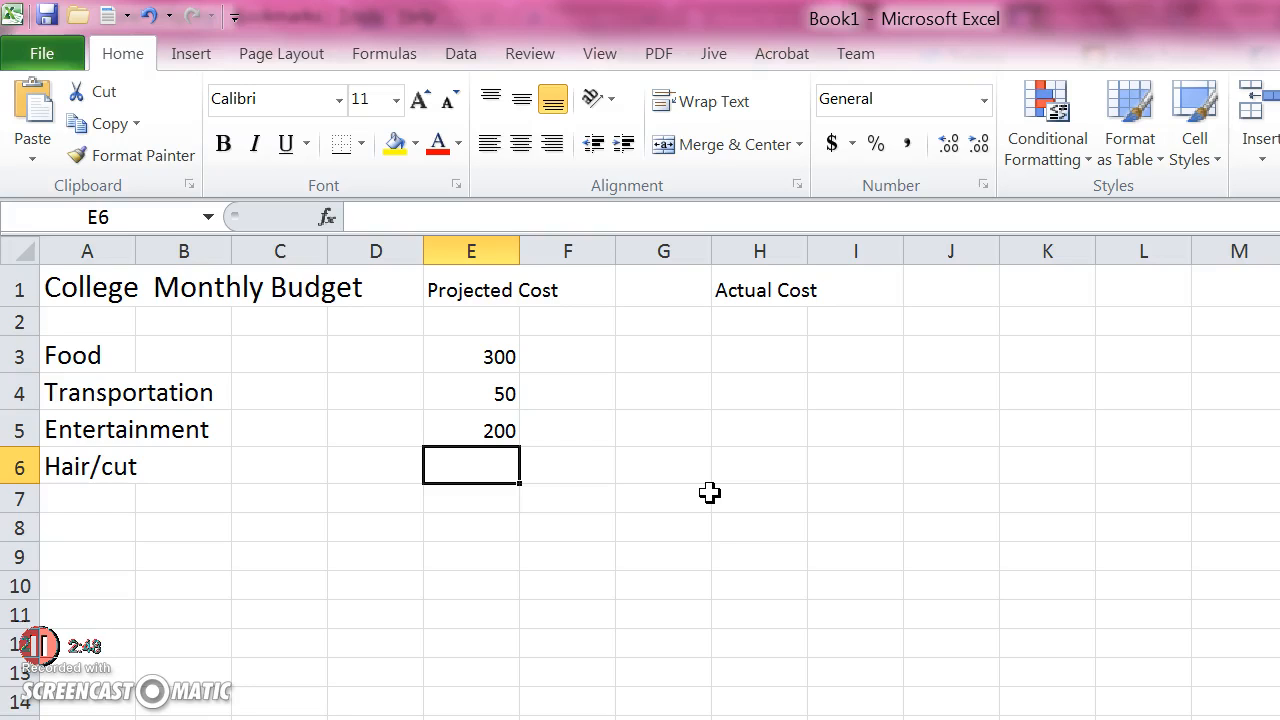
type("100")
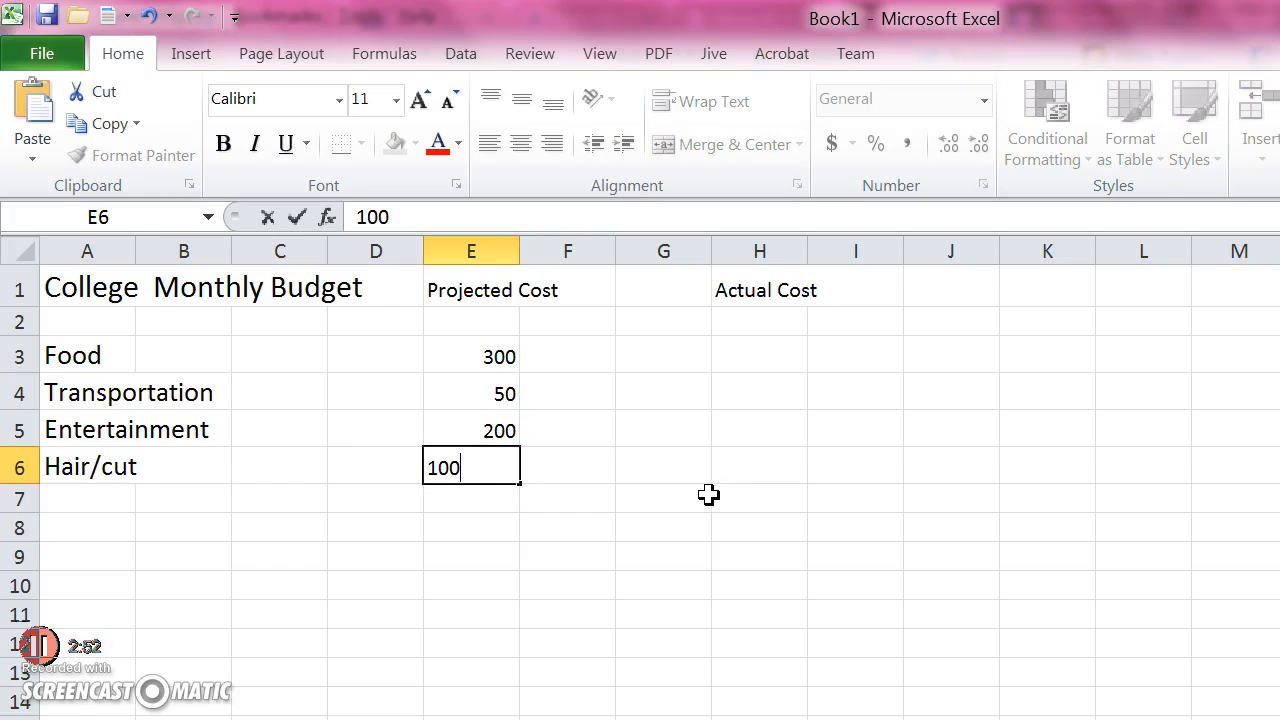
left_click(507, 476)
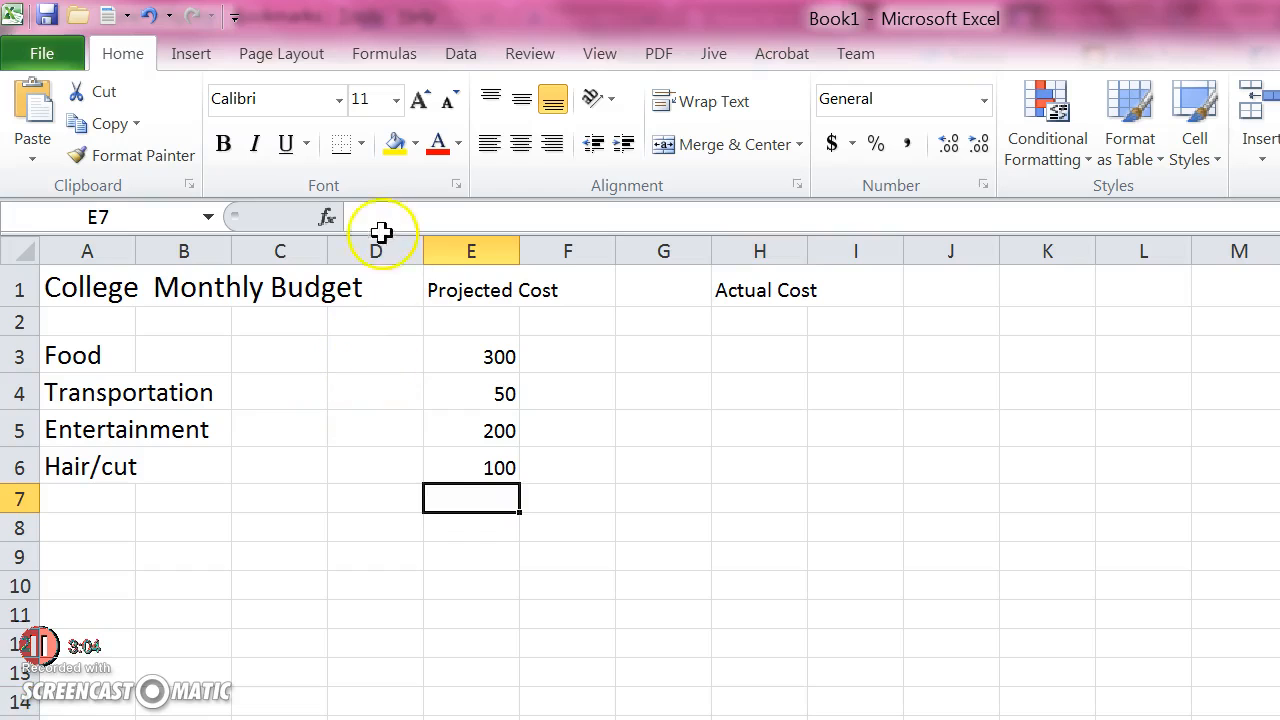
Enter the formula =E3+E6 in cell E7, directly below the projected costs
left_click_drag(498, 354, 500, 466)
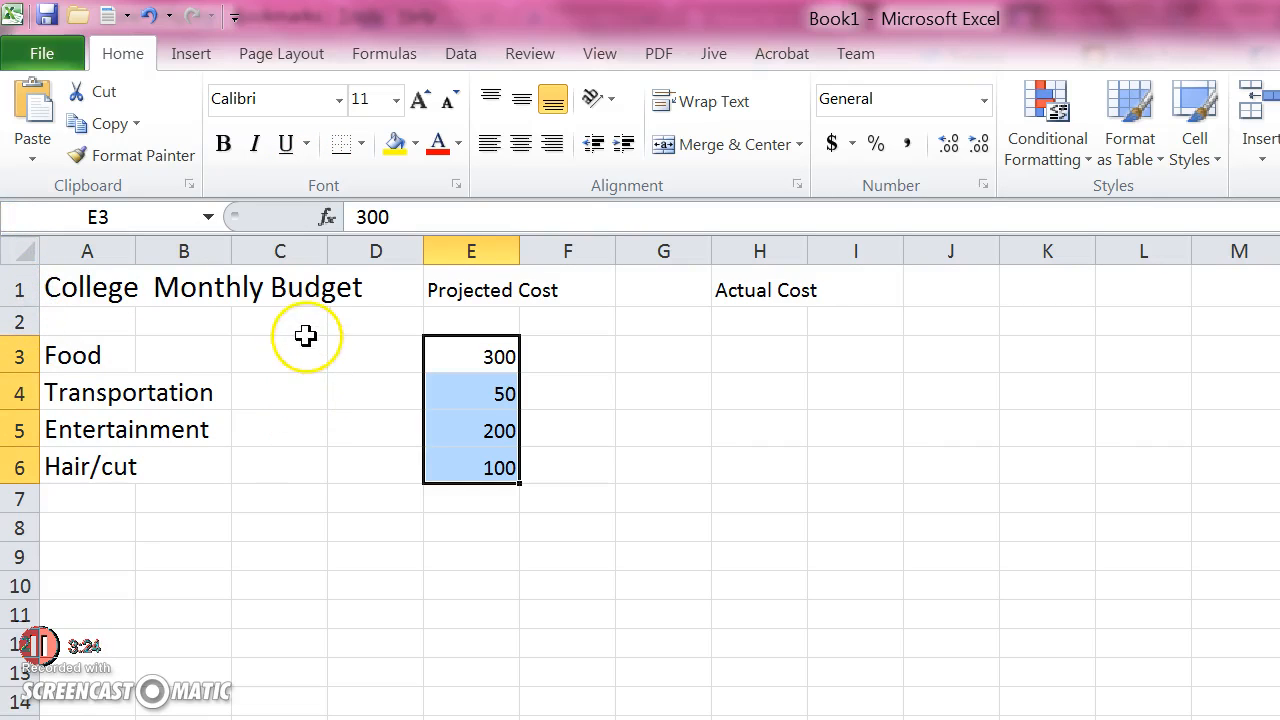
key("Down")
key("Down")
key("Down")
key("Down")
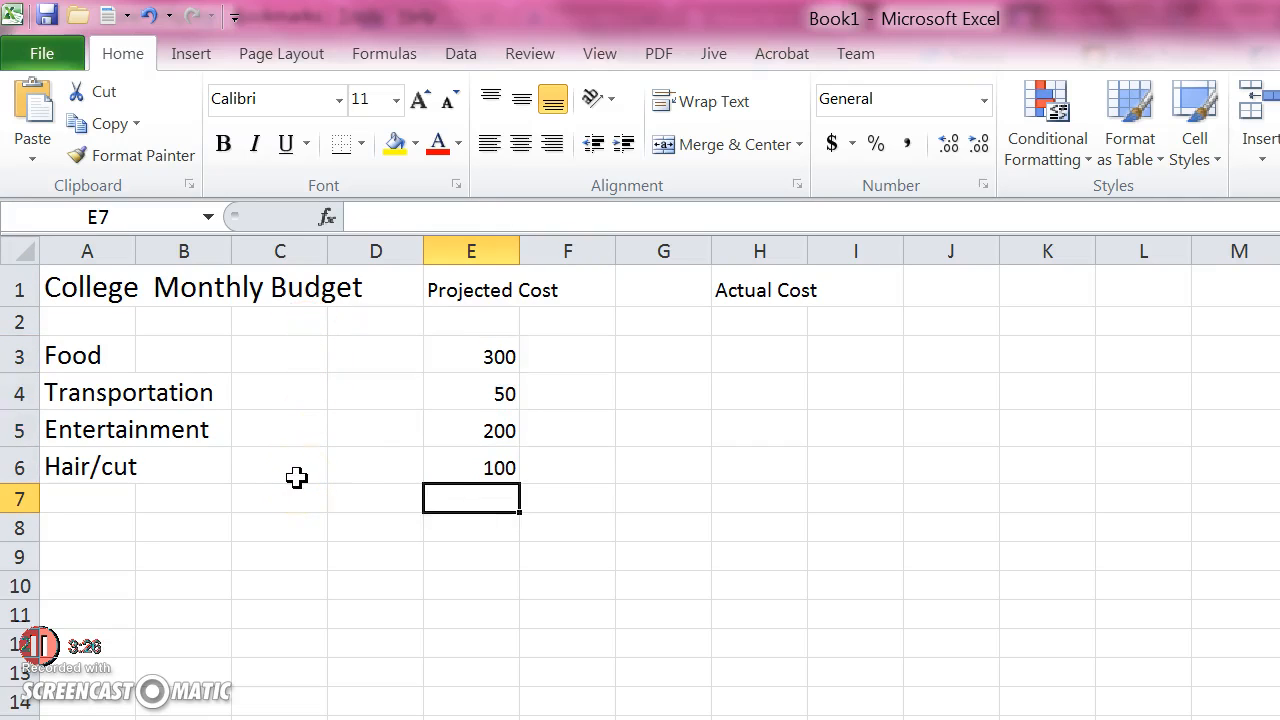
type("=")
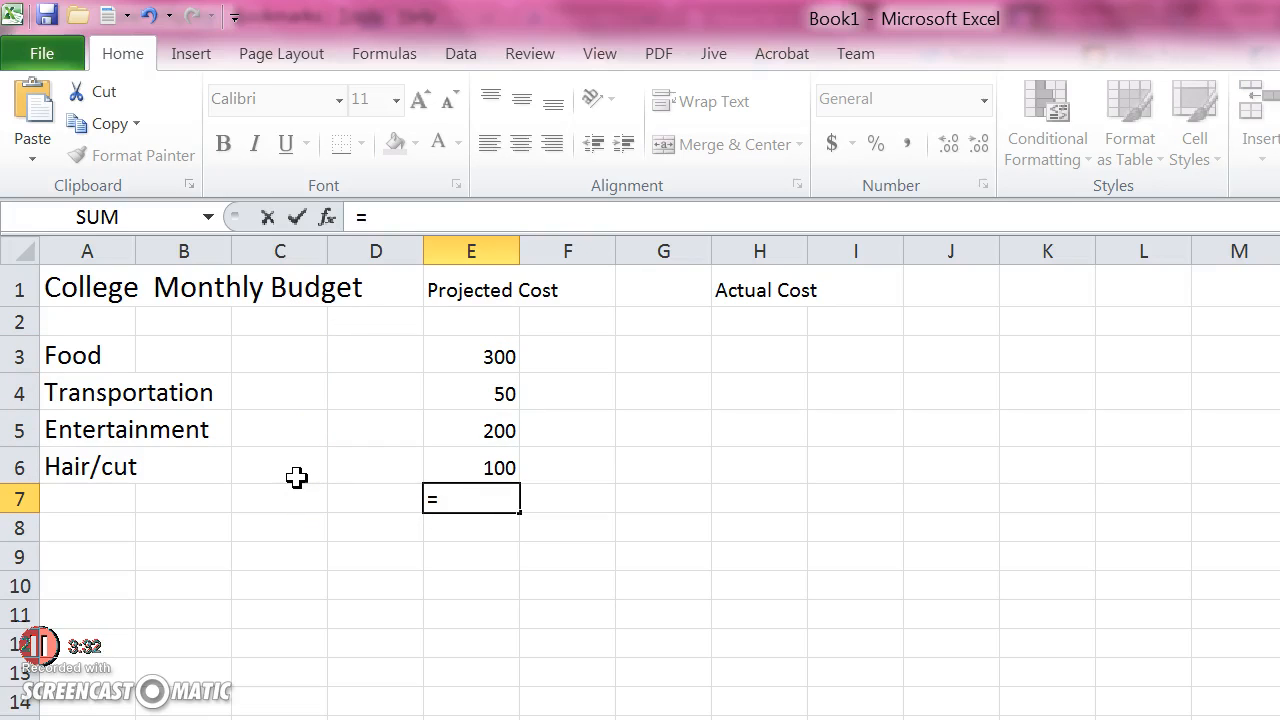
type("E")
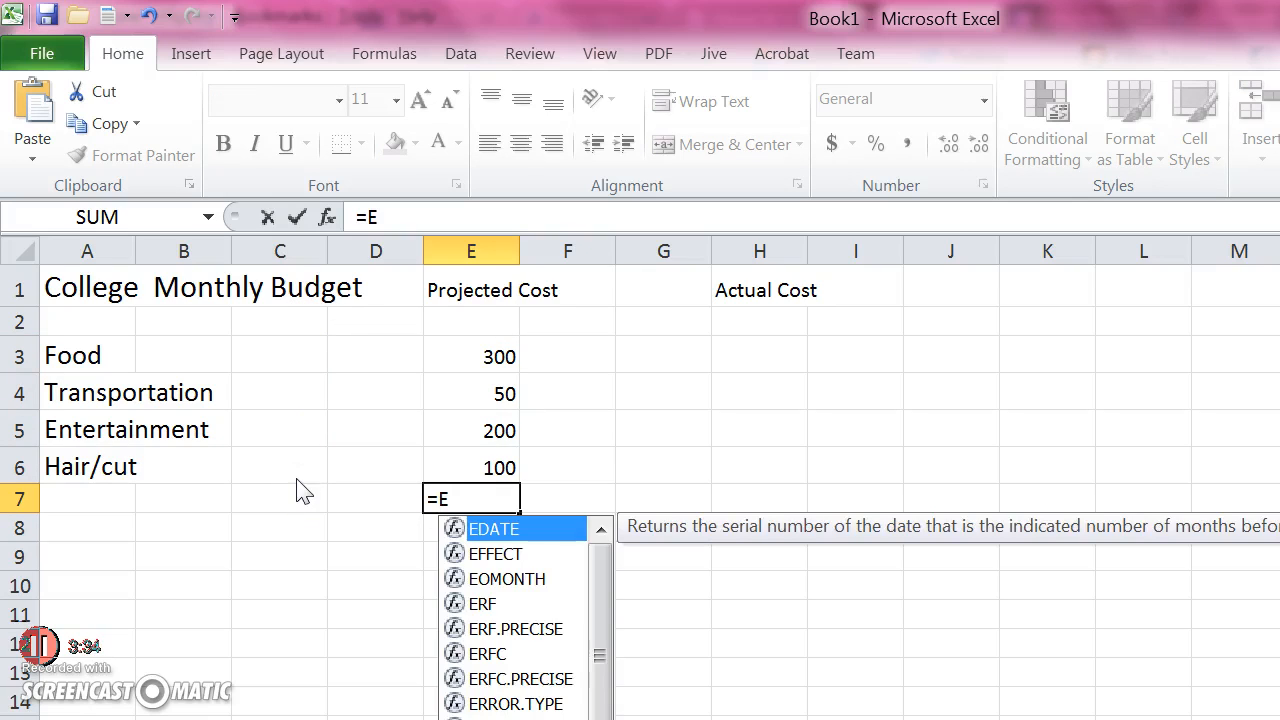
type("3")
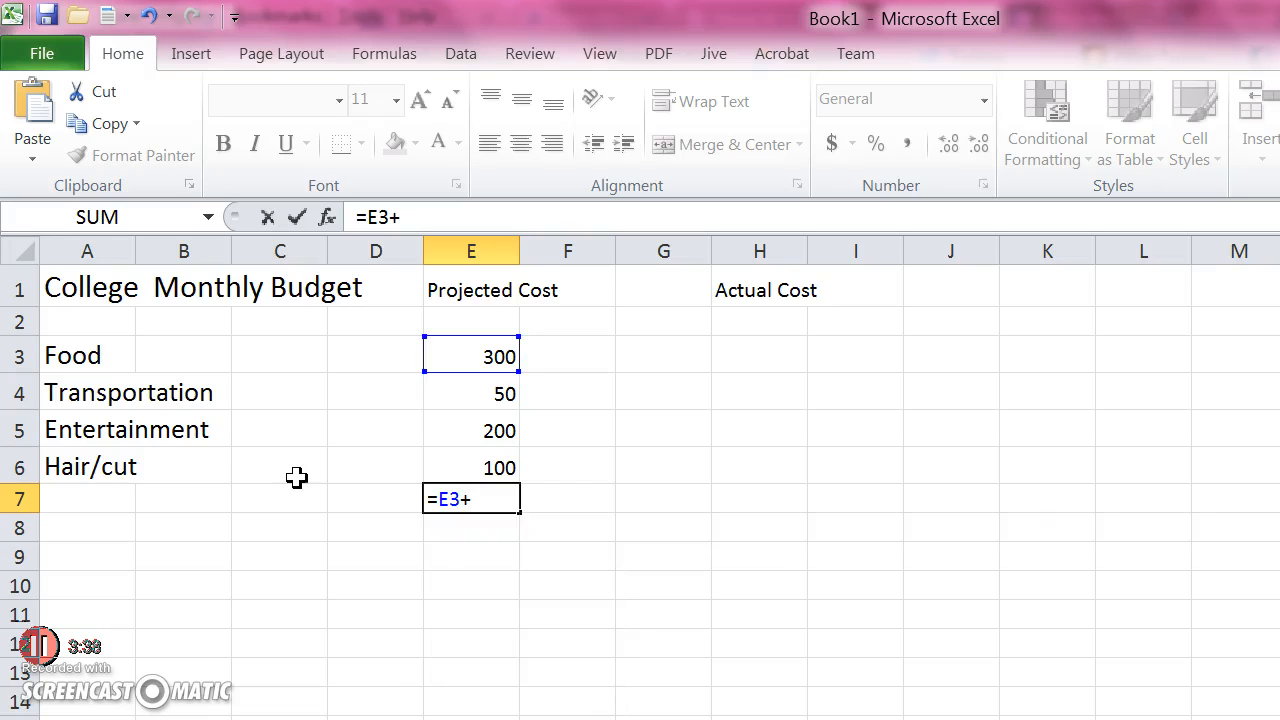
type("+E")
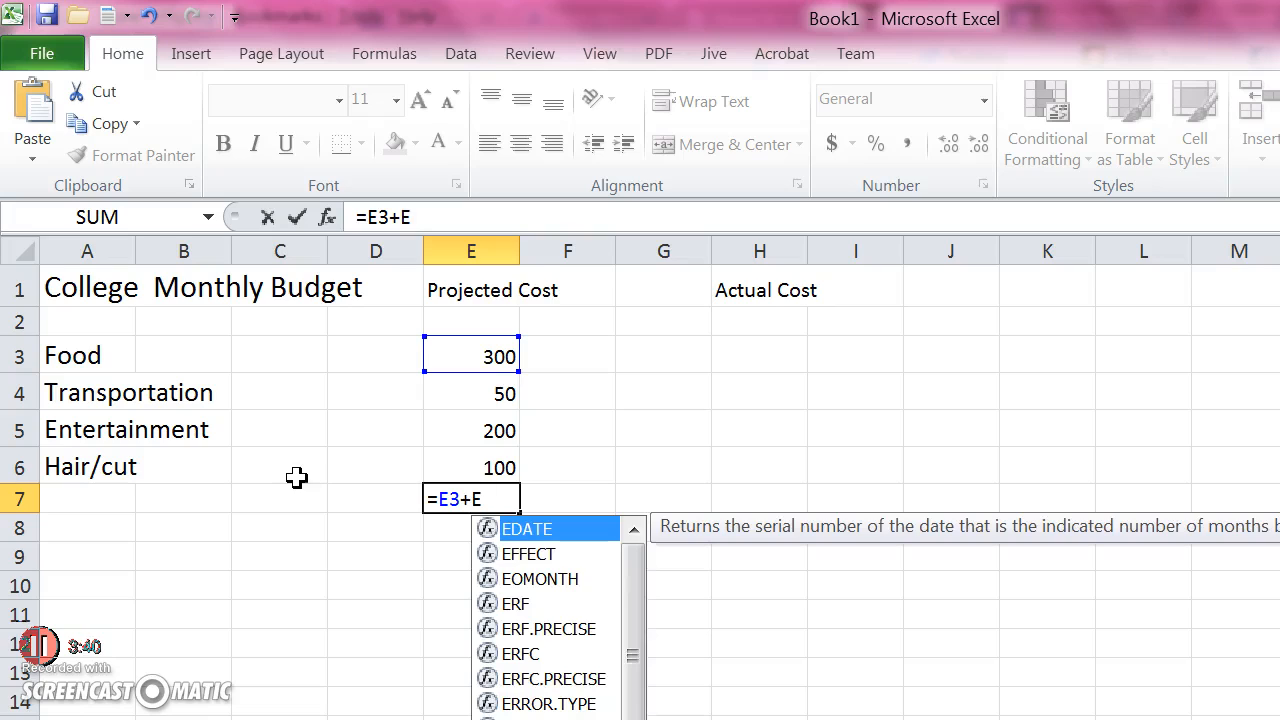
type("6")
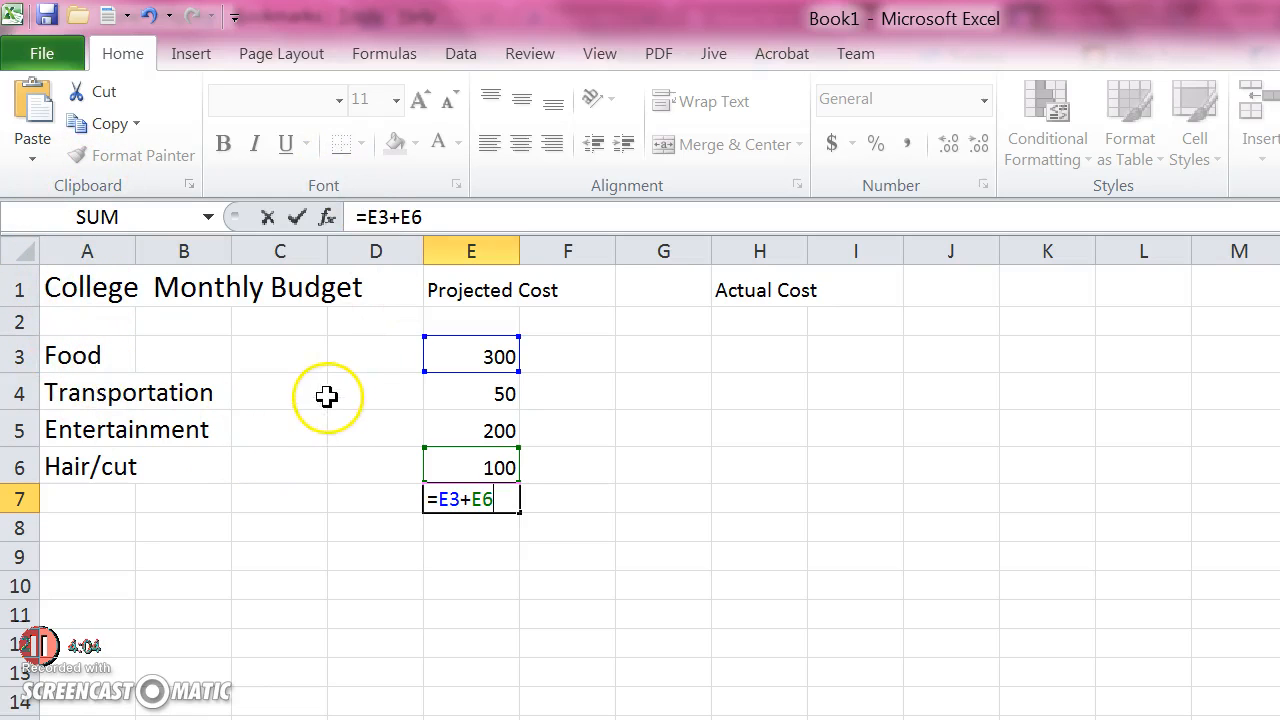
key("Return")
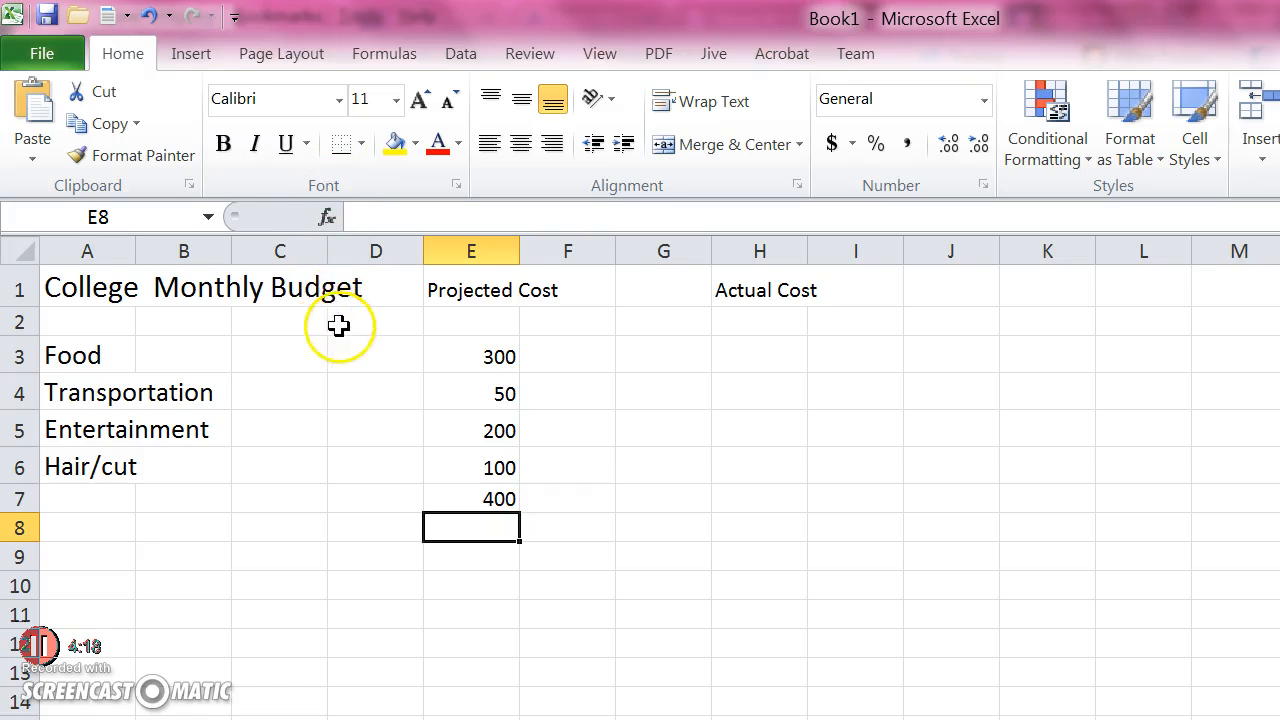
double_click(312, 352)
key("Up")
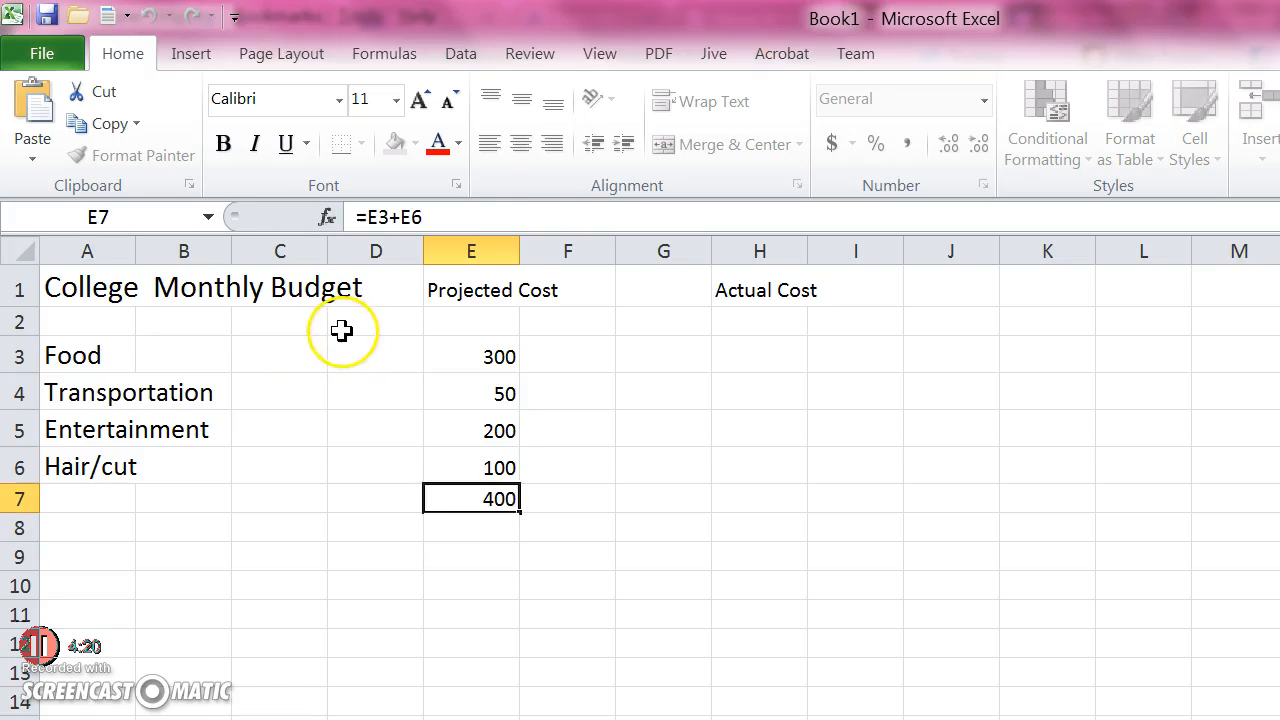
key("F2")
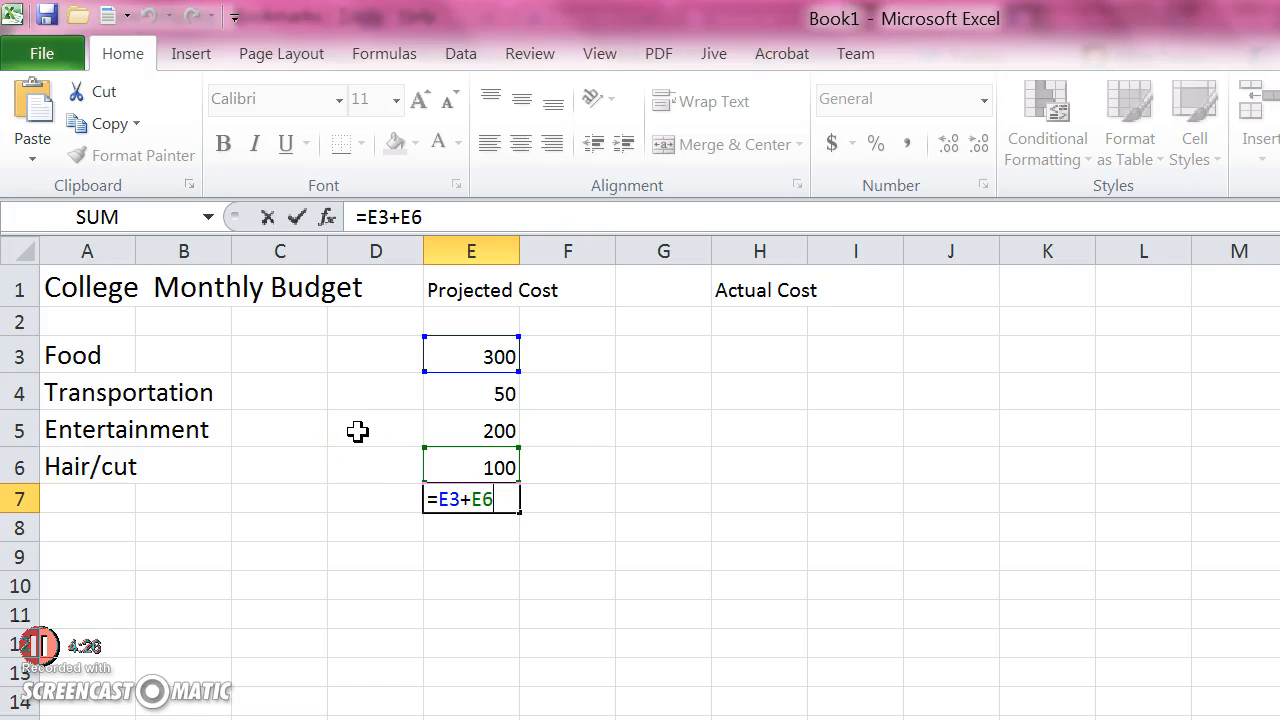
left_click_drag(512, 385, 510, 460)
left_click_drag(490, 357, 490, 467)
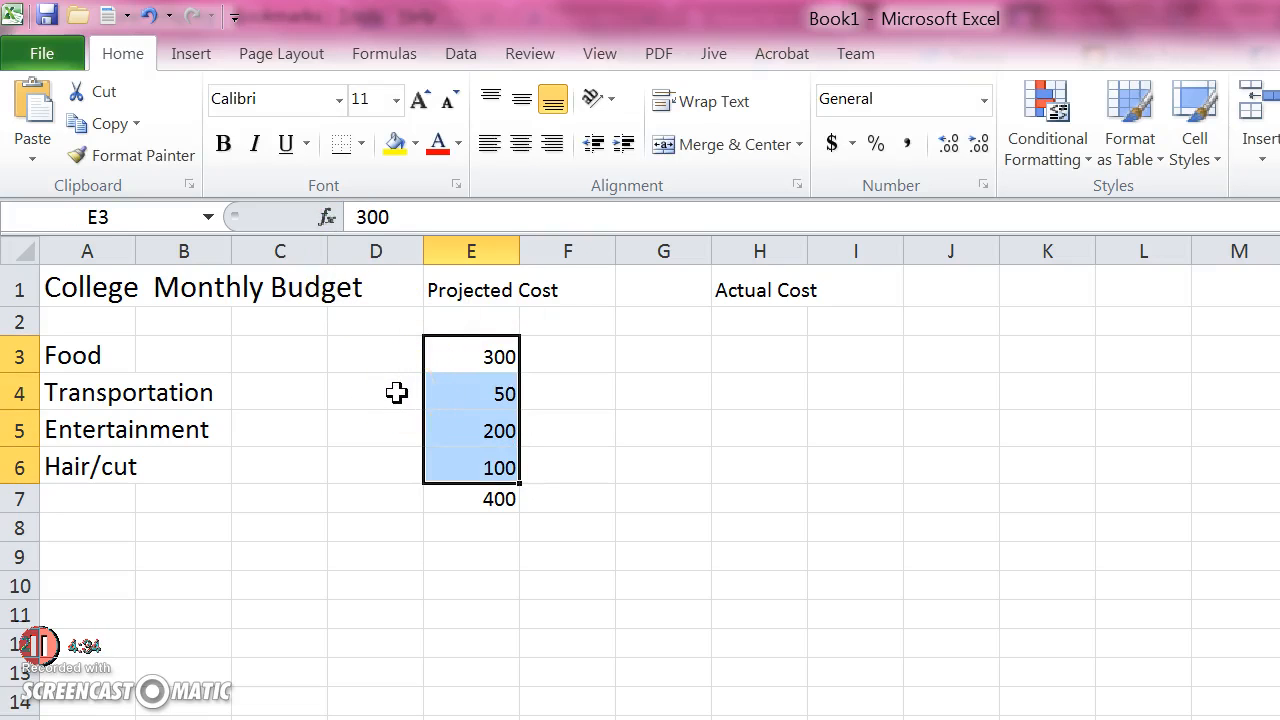
Extend the formula in cell E7 to =E3+E2+E4+E5+E6
double_click(483, 501)
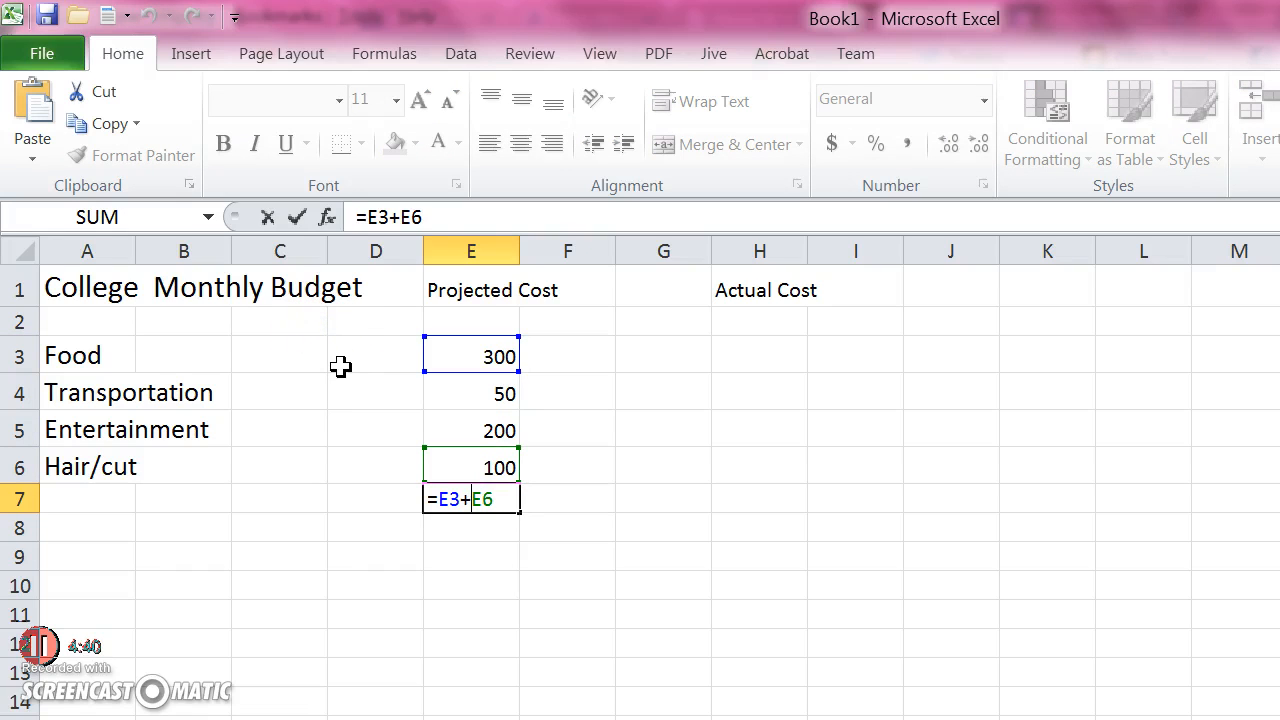
type("E2")
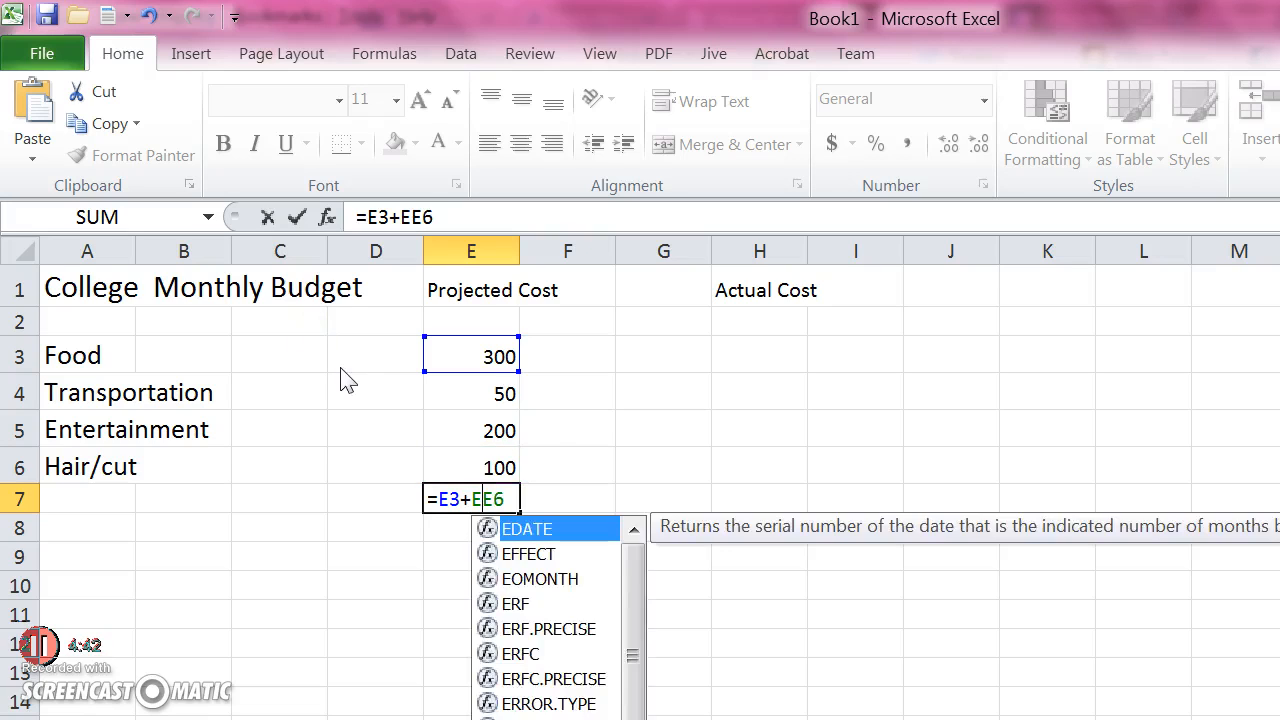
type("+")
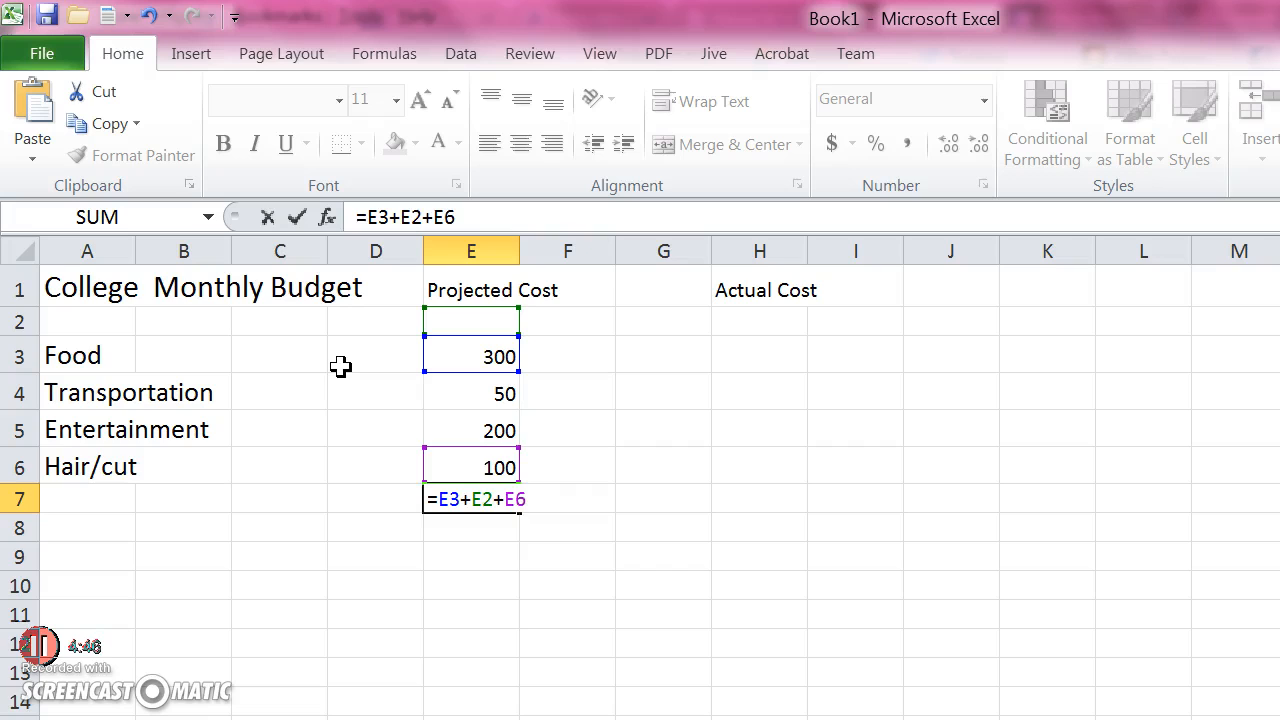
type("E")
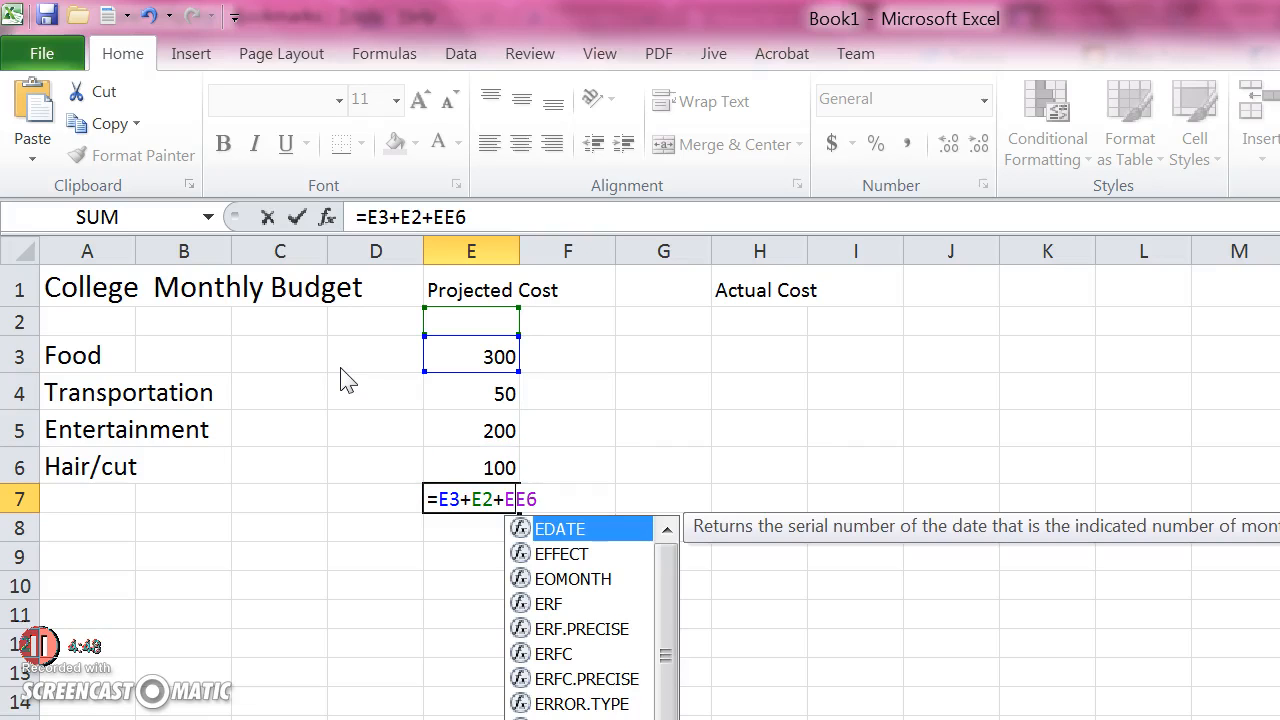
type("4")
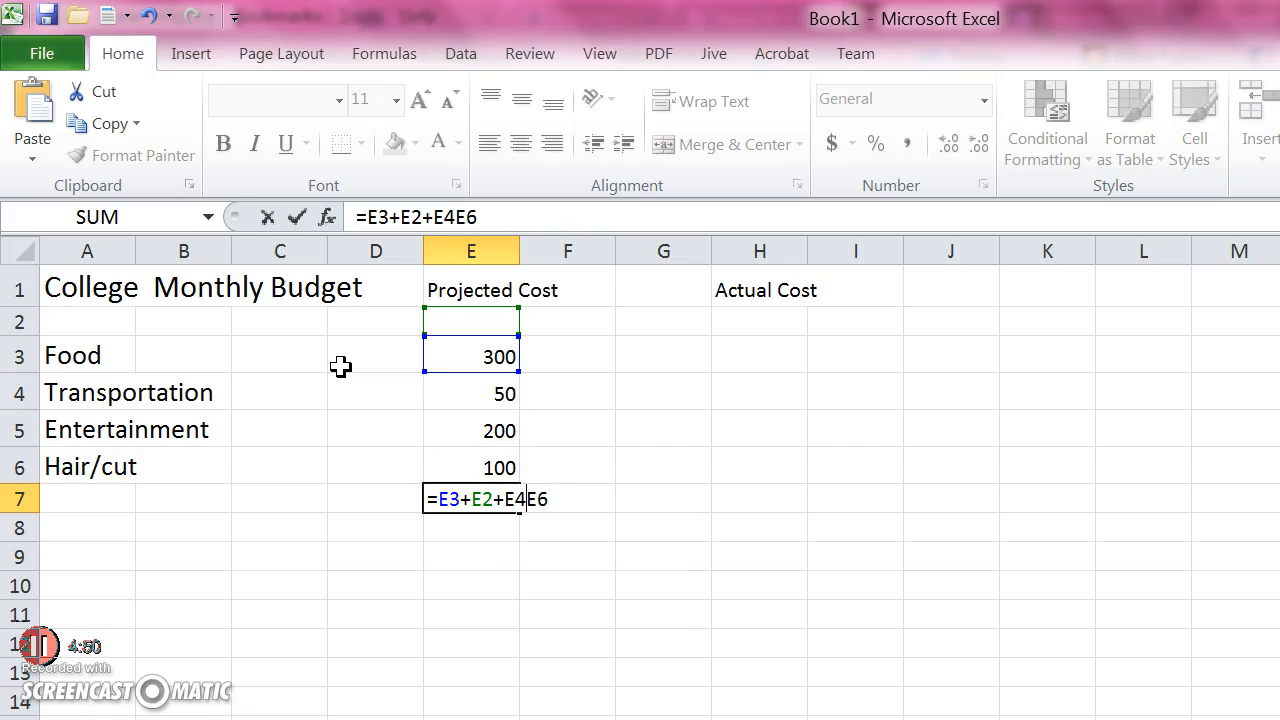
type("+")
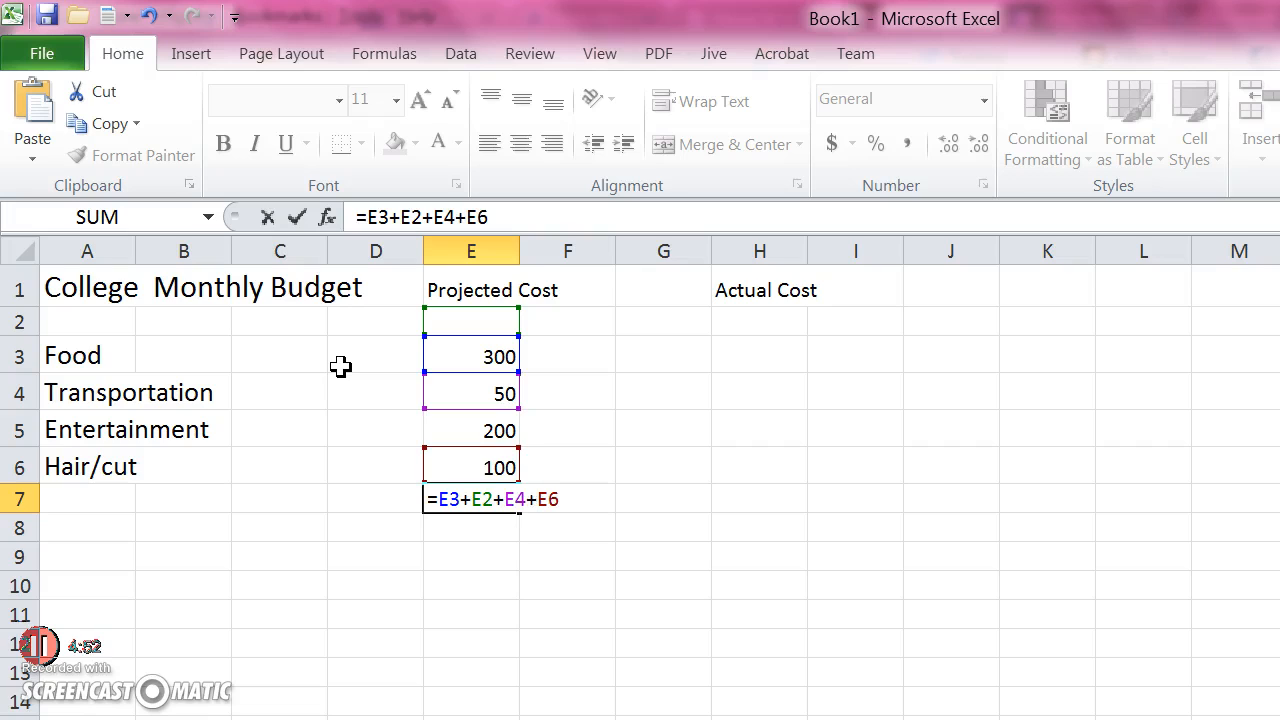
type("E5")
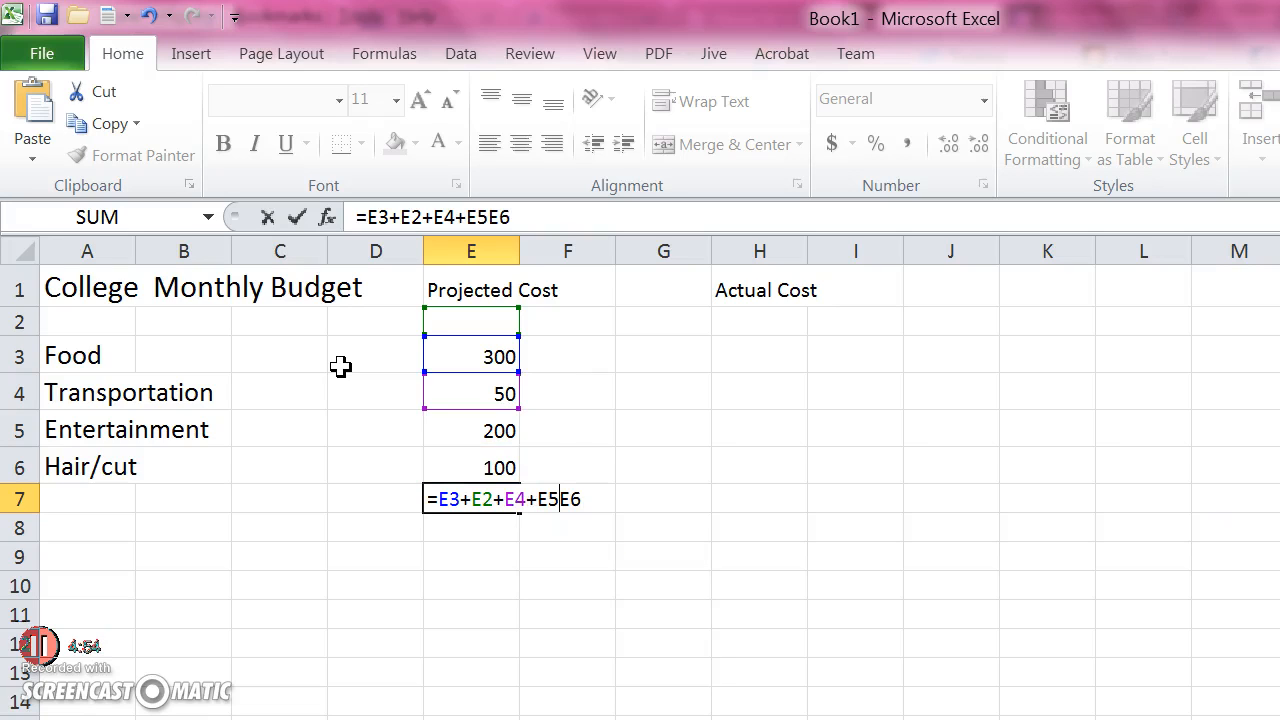
type("+")
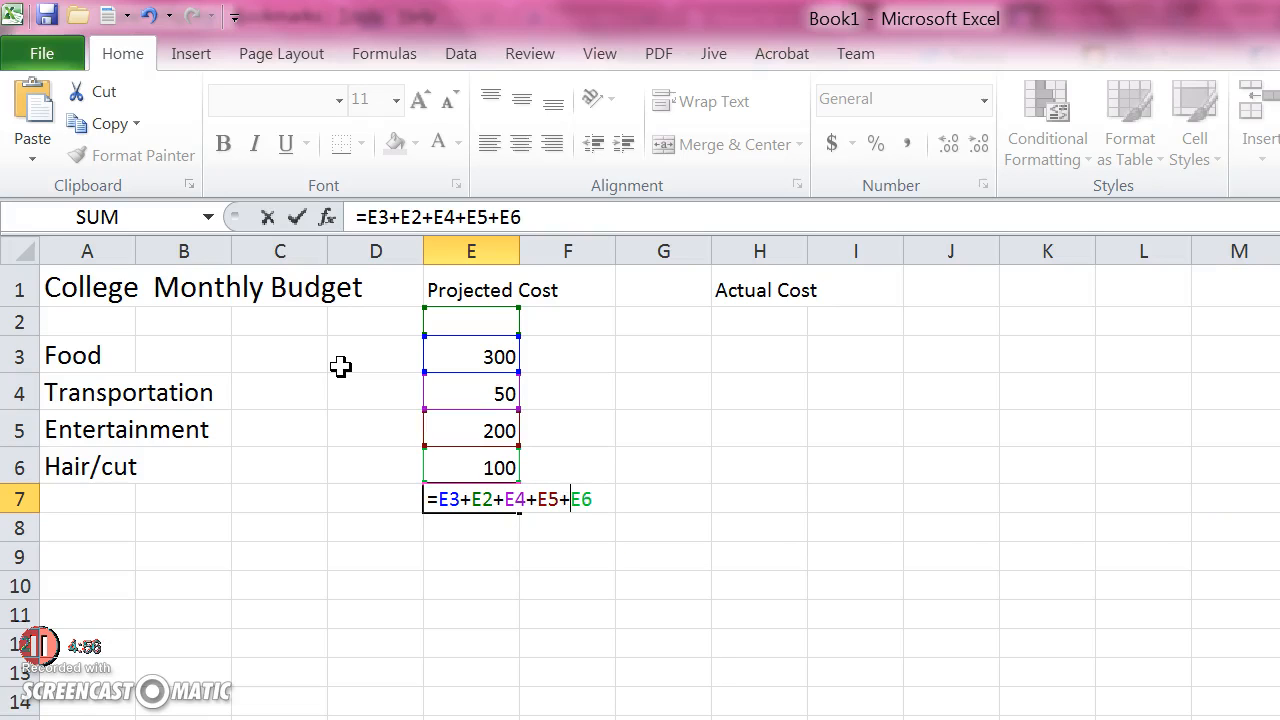
key("Return")
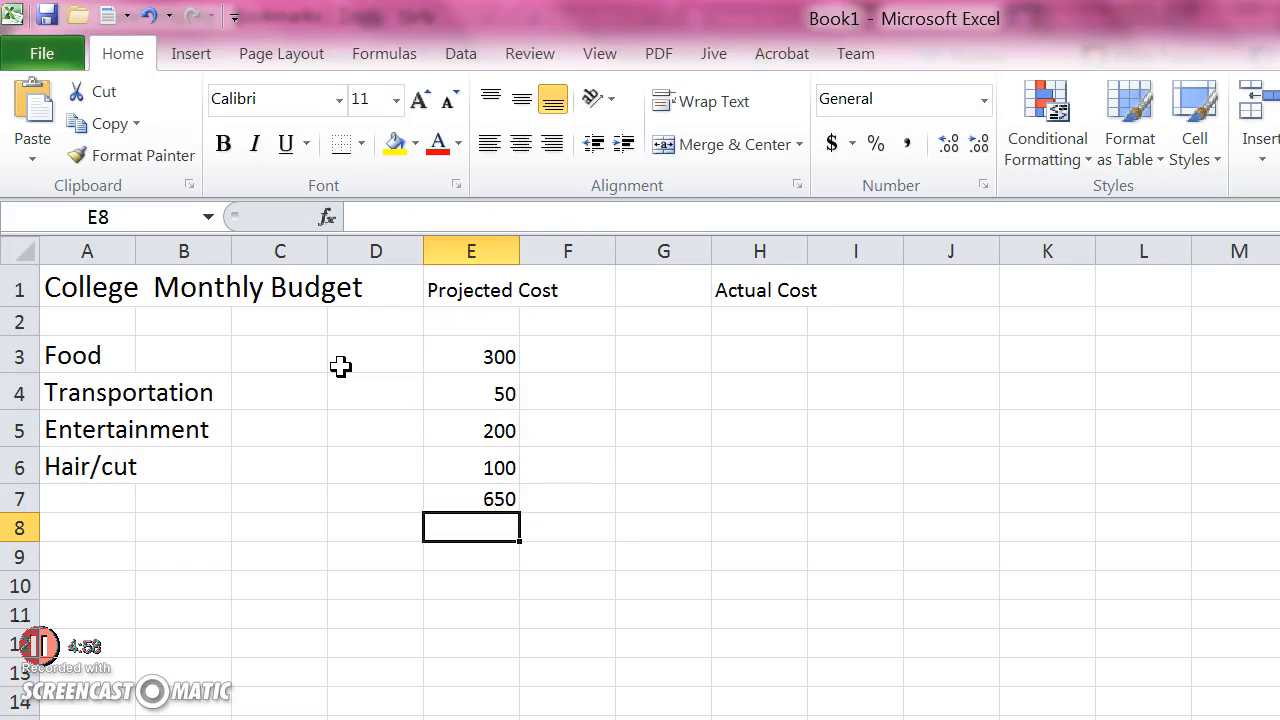
Add a bottom border to the range A2:G6, underlining the Hair/cut row across columns A to G
left_click_drag(176, 312, 380, 323)
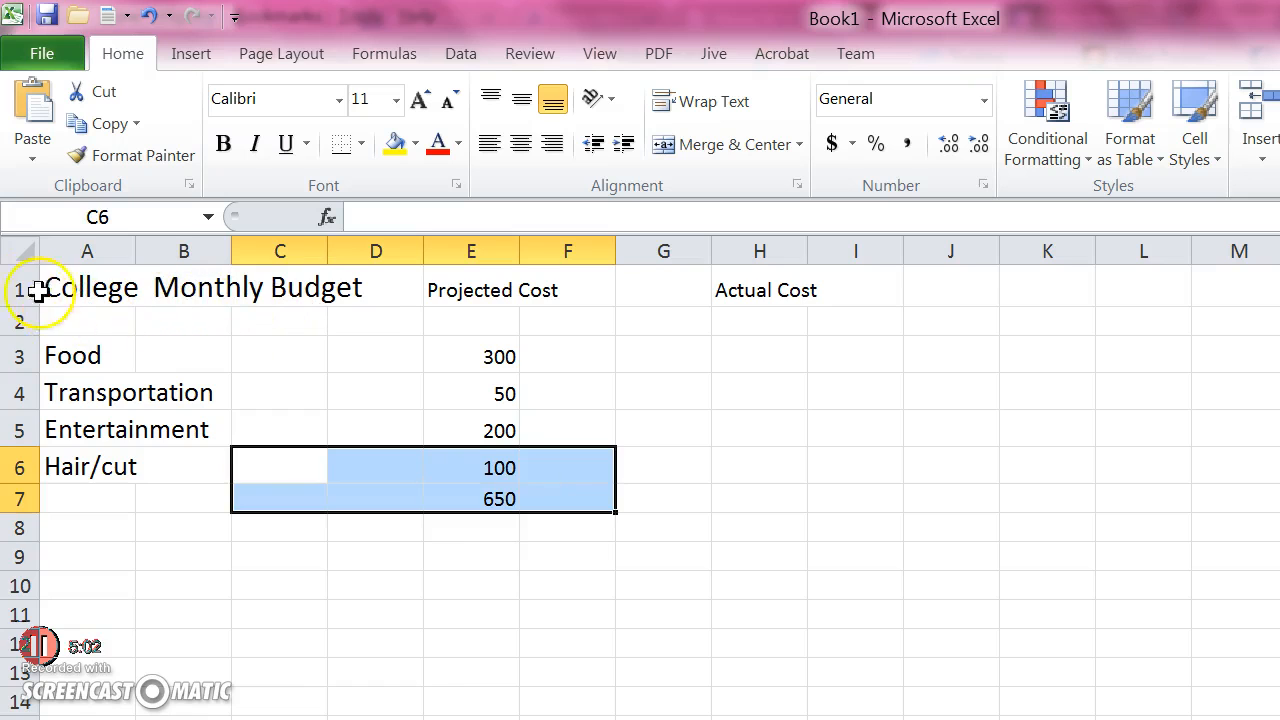
left_click_drag(87, 321, 671, 469)
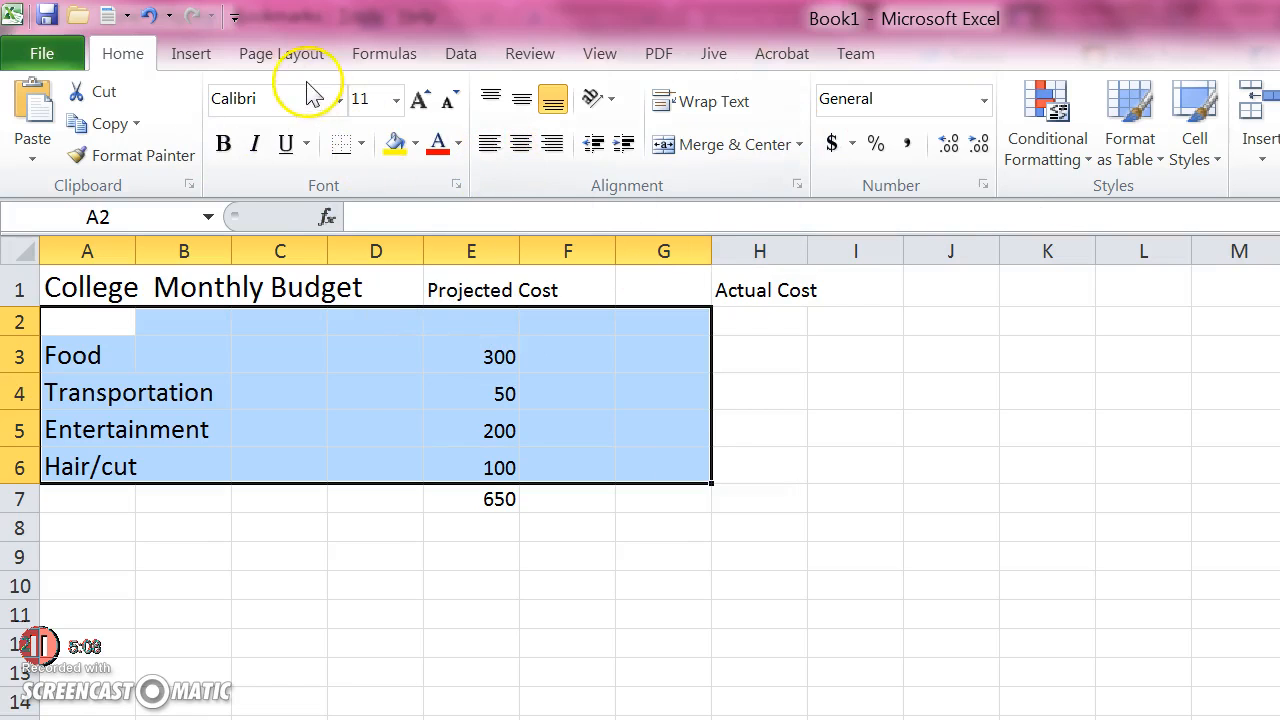
left_click(401, 563)
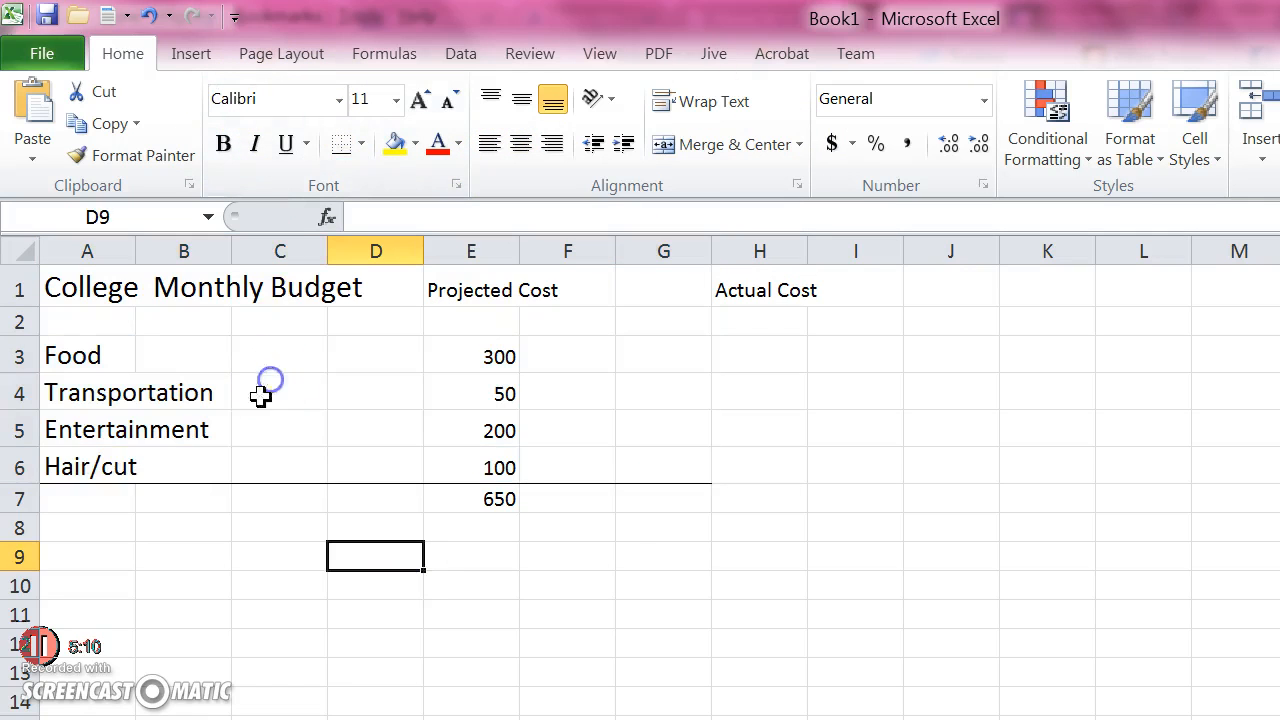
left_click(542, 582)
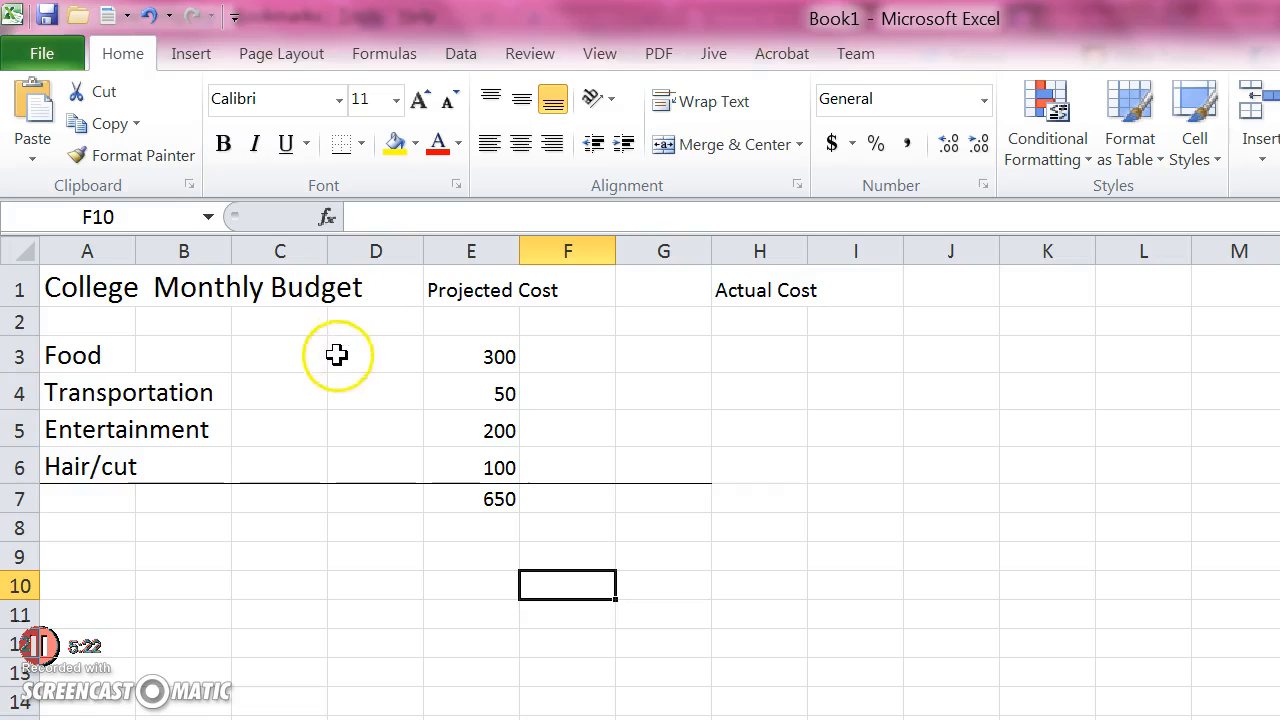
Label the projected cost sum by entering "Total" in cell D7
left_click(262, 331)
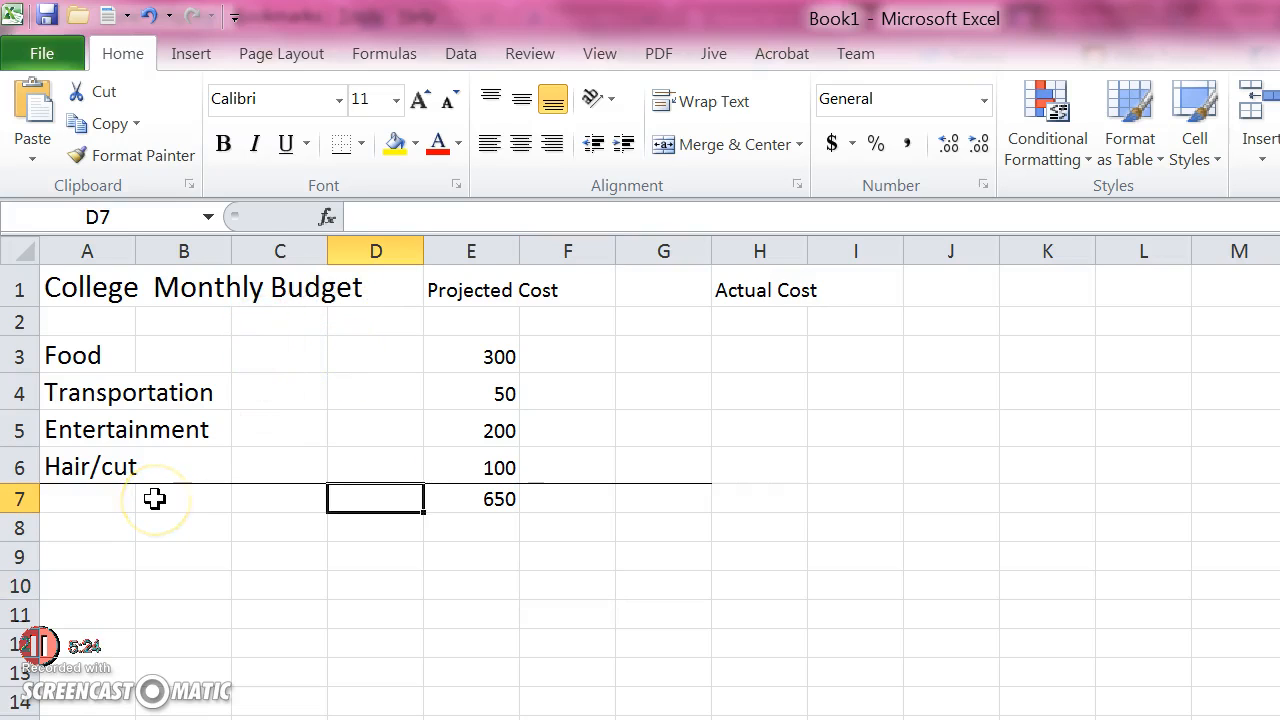
type("Total")
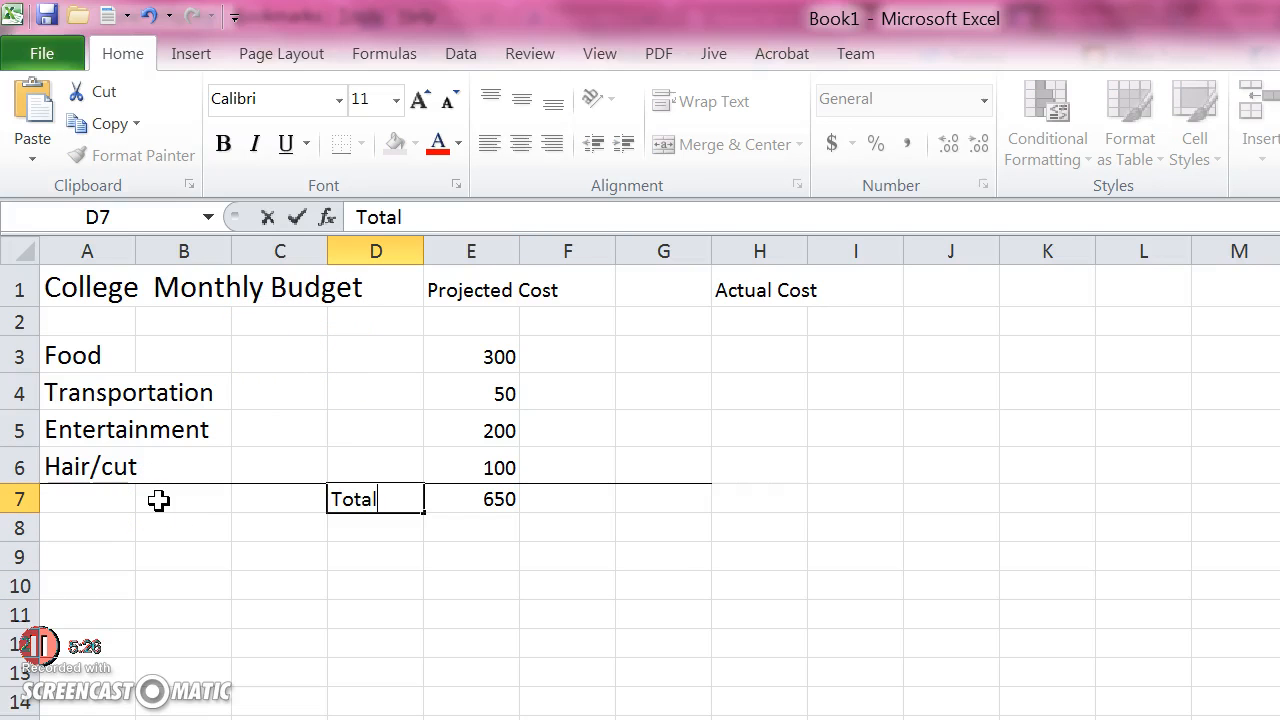
left_click(302, 431)
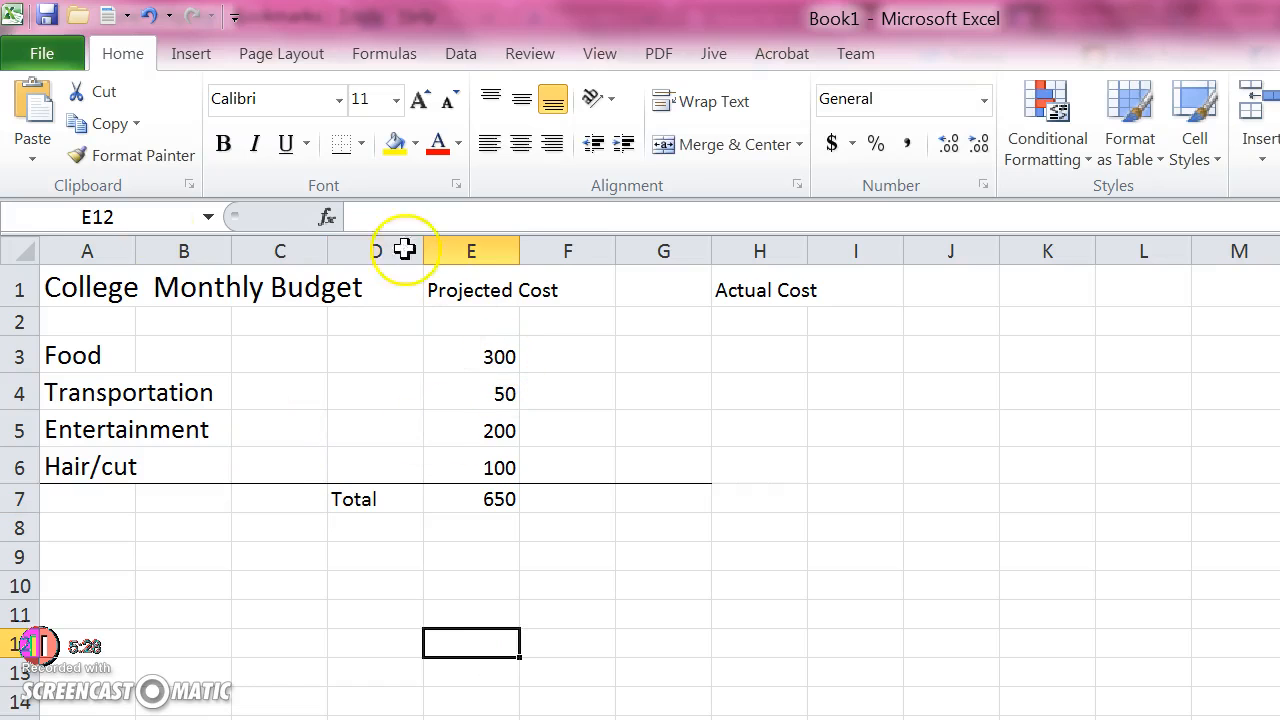
Select the title and heading cells in row 1, from A1 through I1
left_click_drag(365, 190, 46, 193)
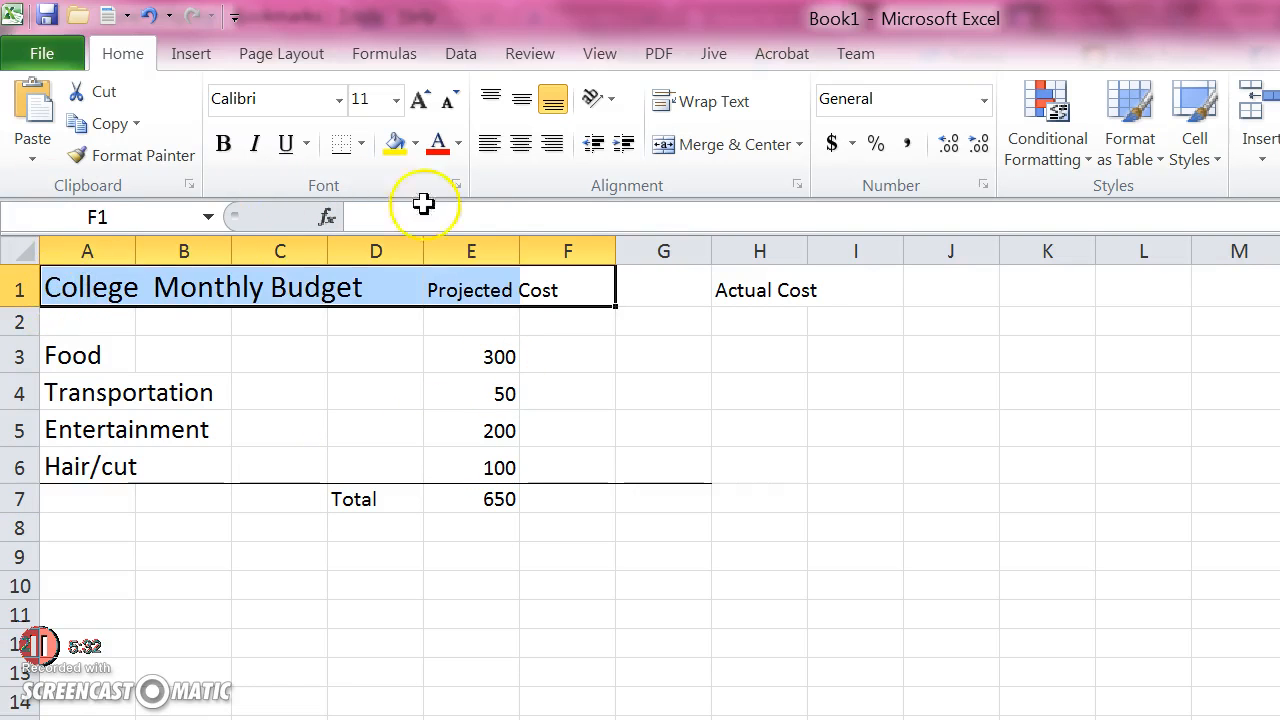
left_click_drag(558, 190, 66, 186)
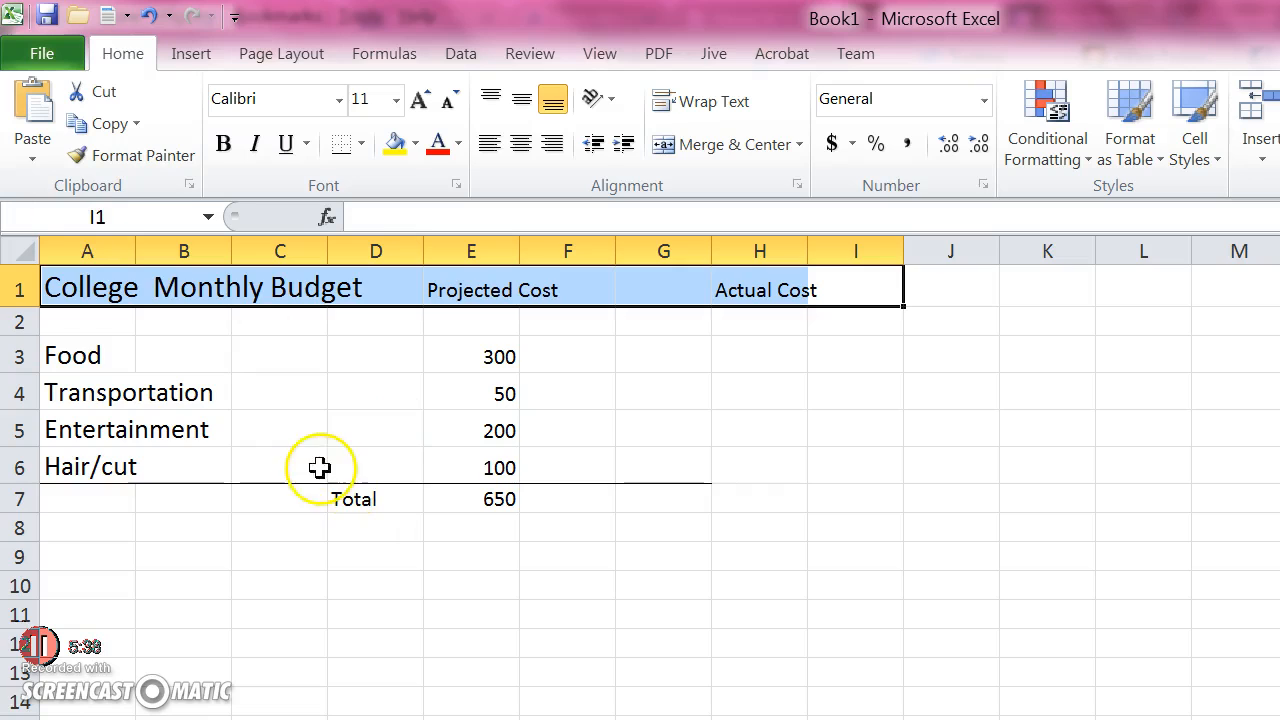
left_click(422, 423)
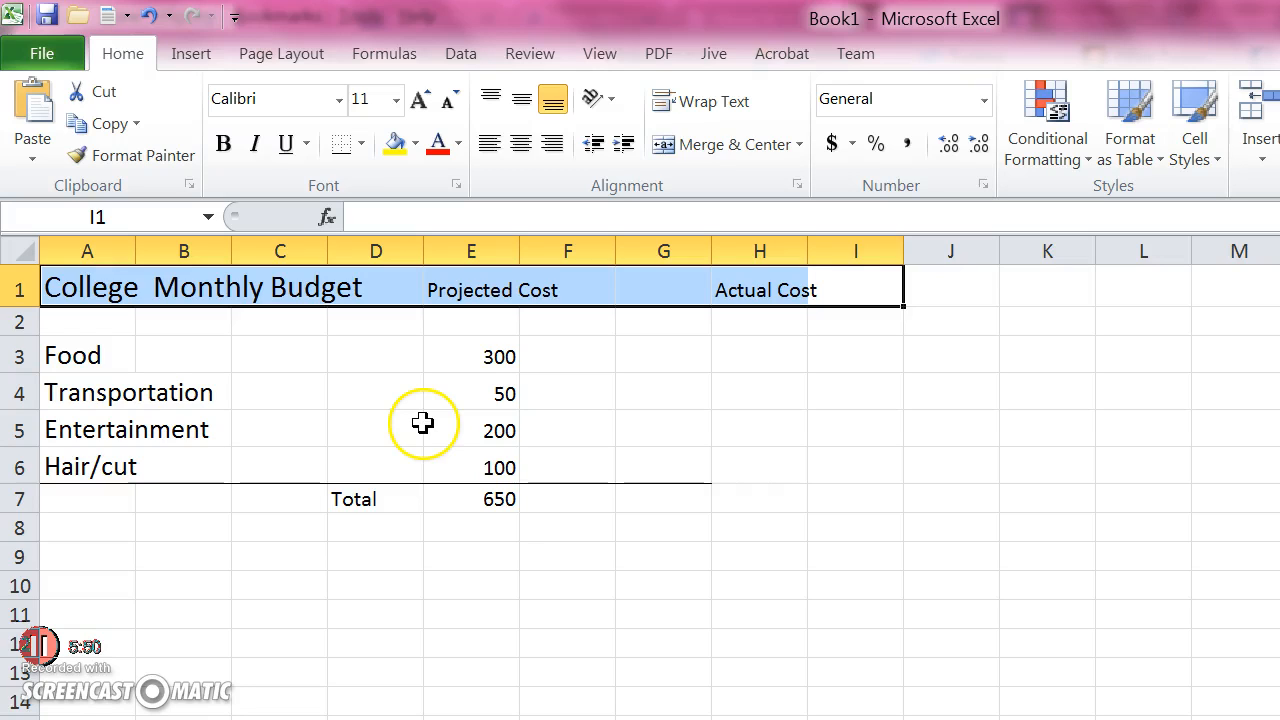